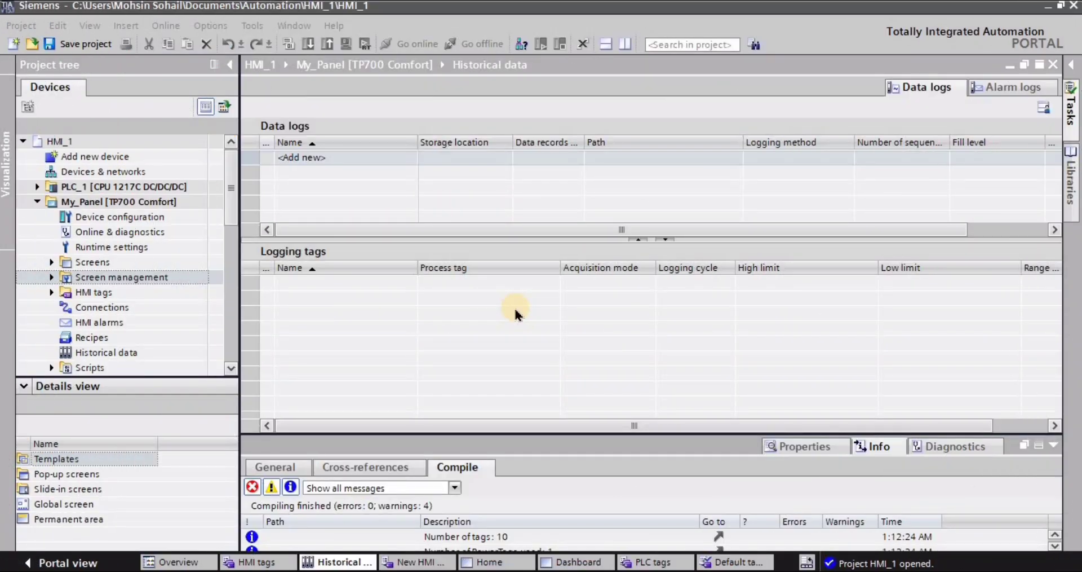
- Open the Dashboard screen of My_Panel and examine its layout down to the navigation buttons
left_click(35, 203)
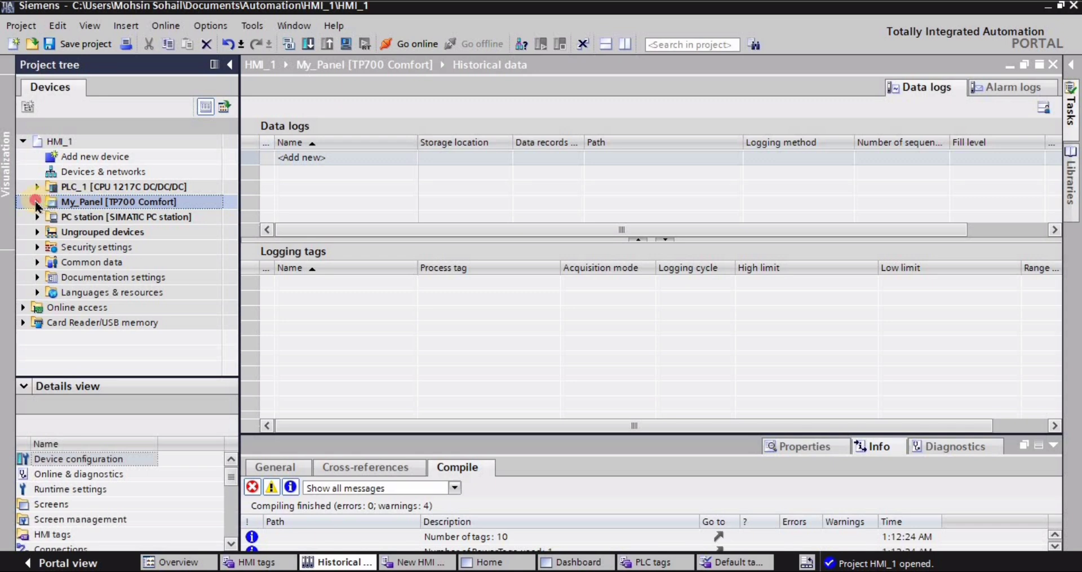
left_click(36, 202)
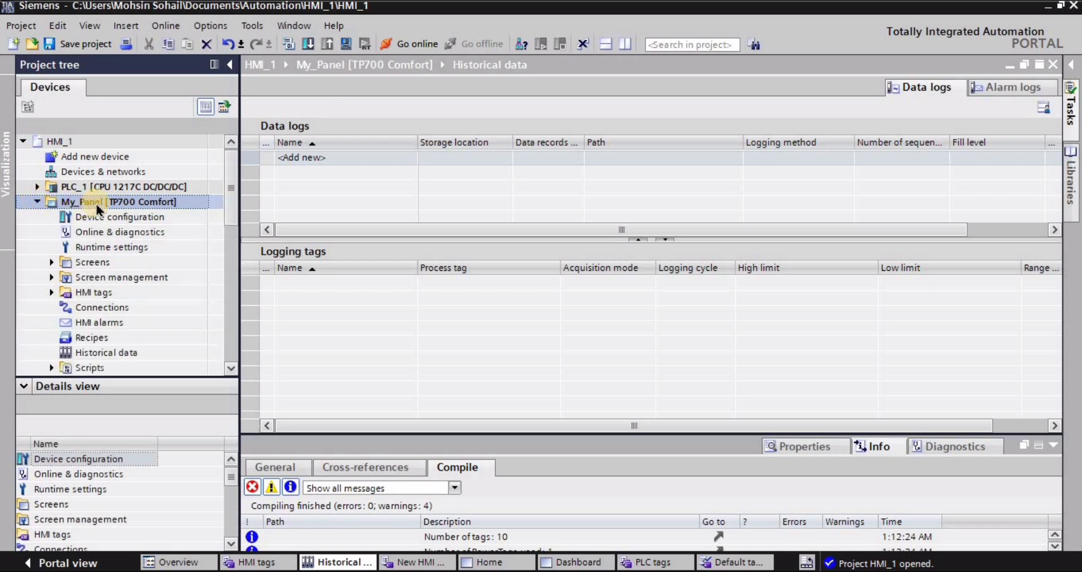
left_click(52, 262)
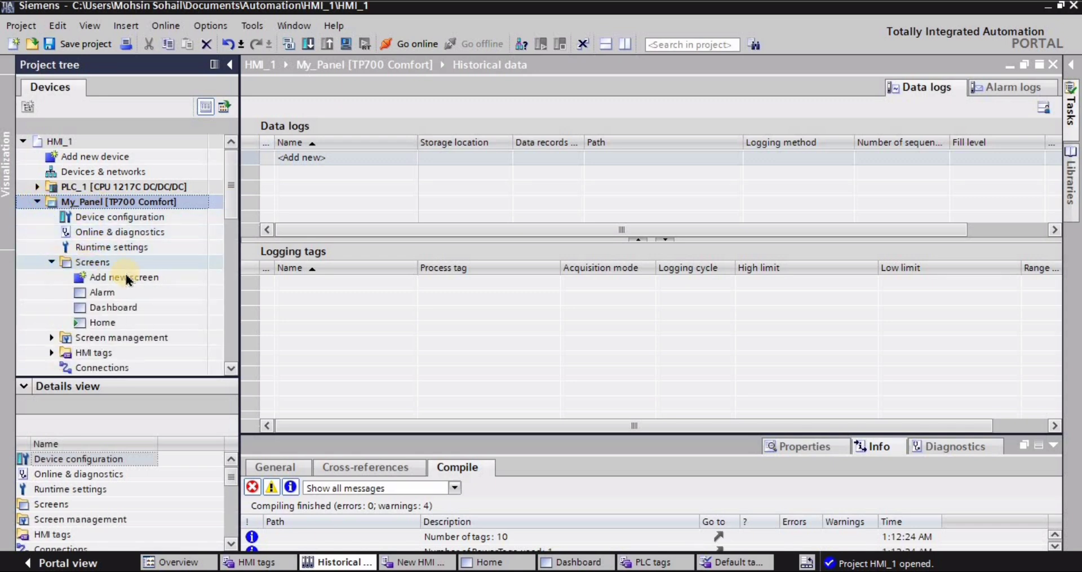
left_click(106, 308)
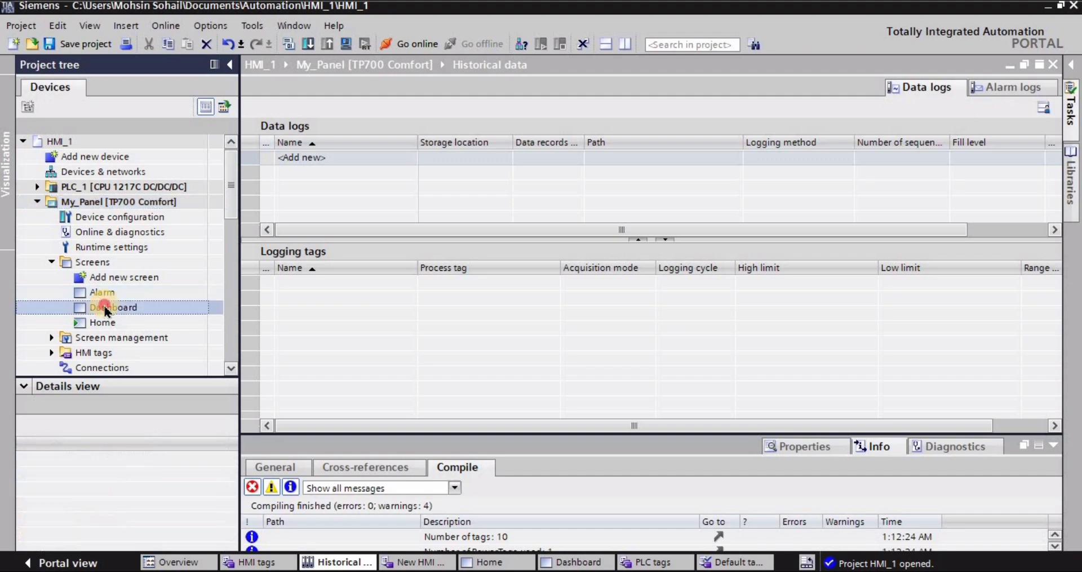
double_click(106, 309)
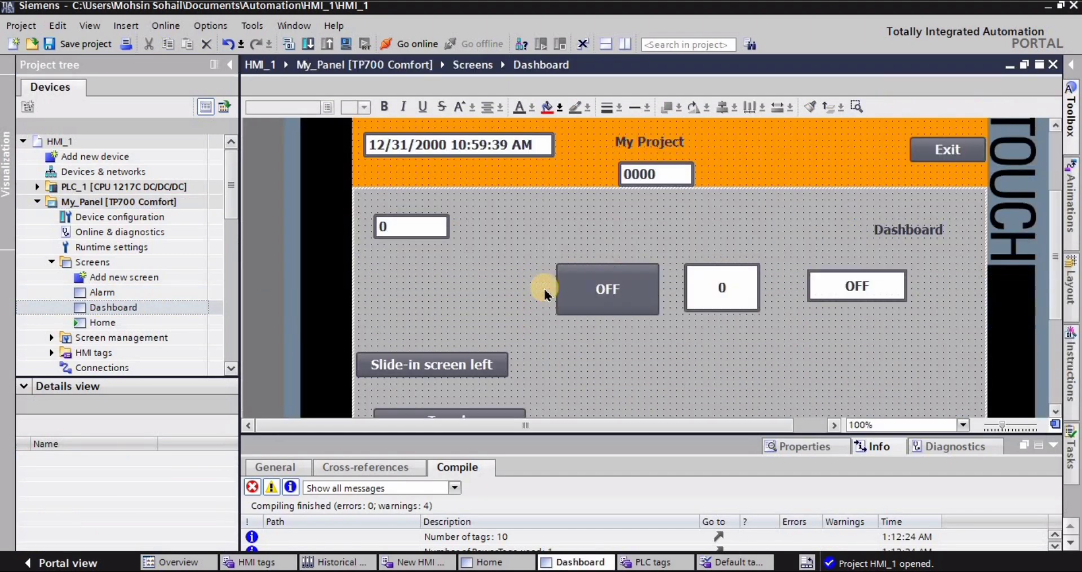
scroll(544, 289, "down", 3)
- Add a new screen to My_Panel and rename it Trends
left_click(107, 295)
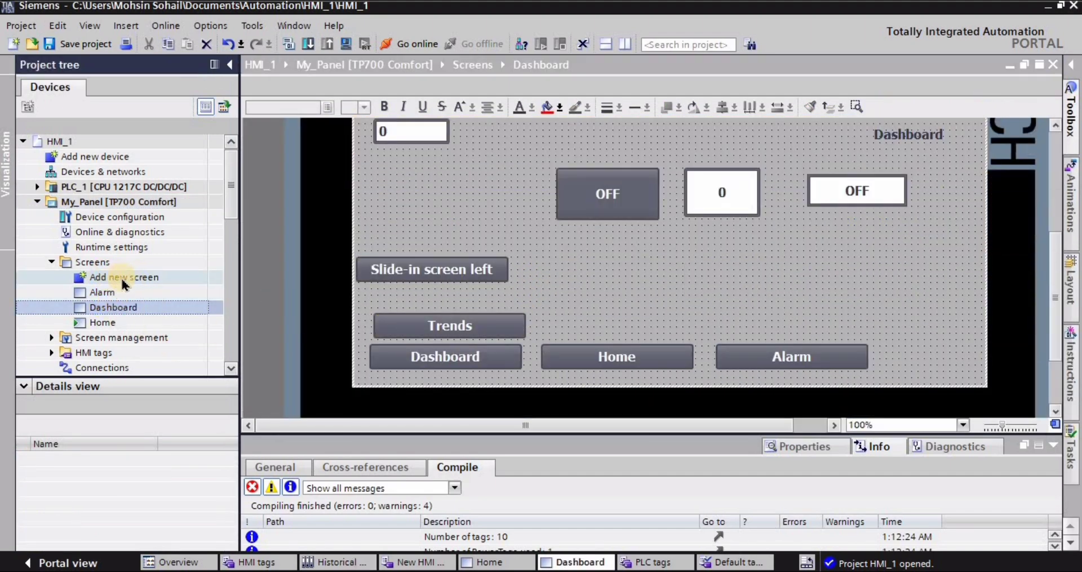
double_click(110, 276)
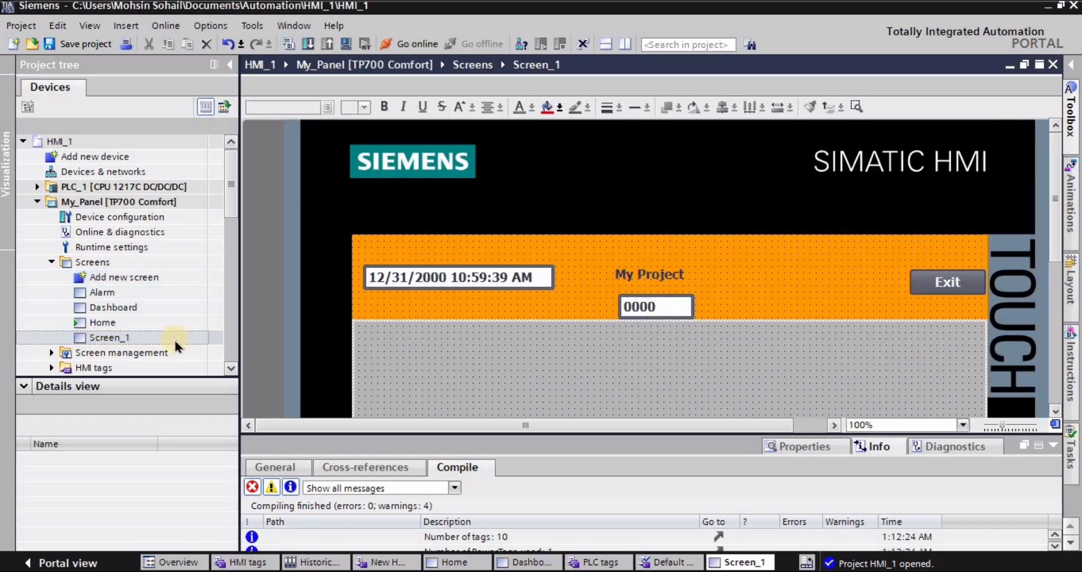
right_click(119, 341)
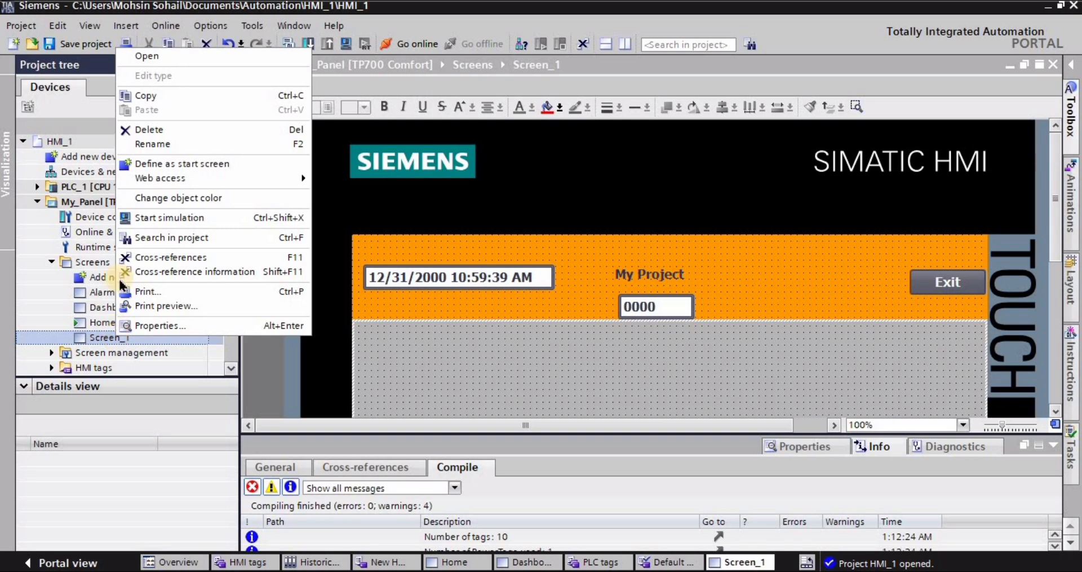
left_click(151, 144)
type("Trends")
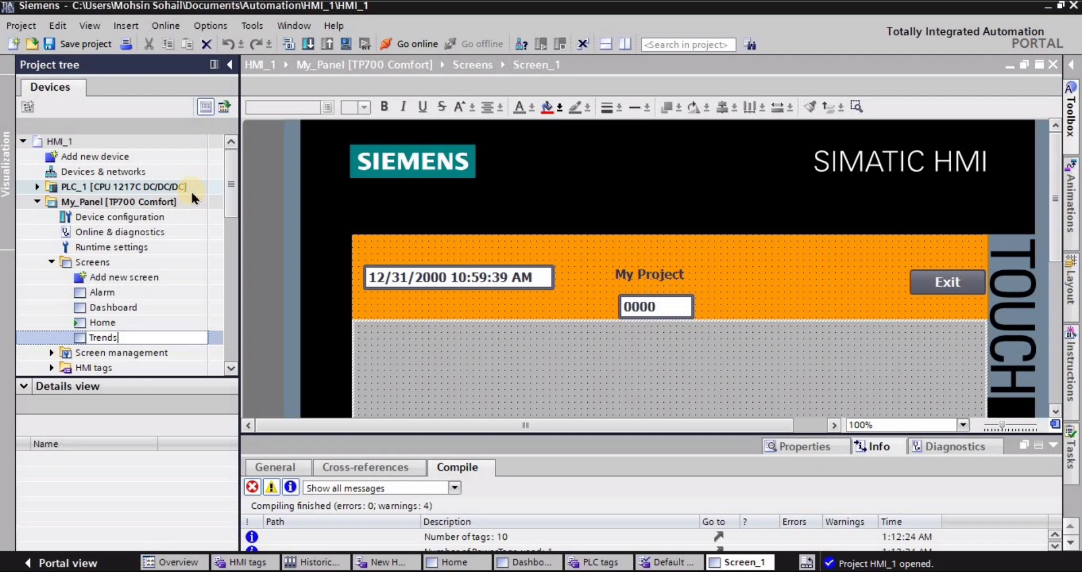
key("Return")
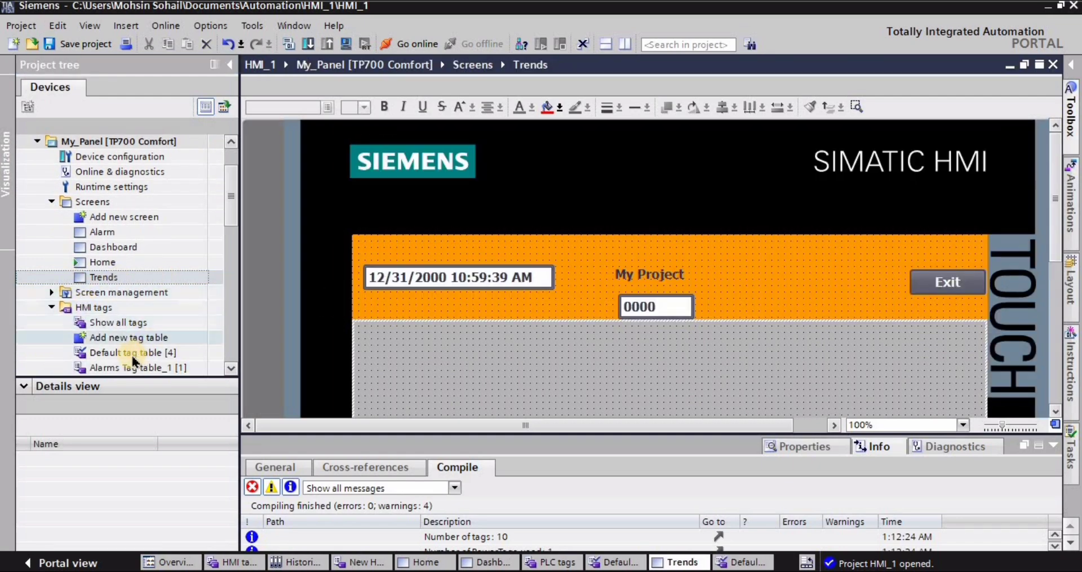
- Place I/O fields for word_1 and word_2 from the New HMI Tag table at opposite sides of the Trends screen, just below the orange header
left_click(114, 354)
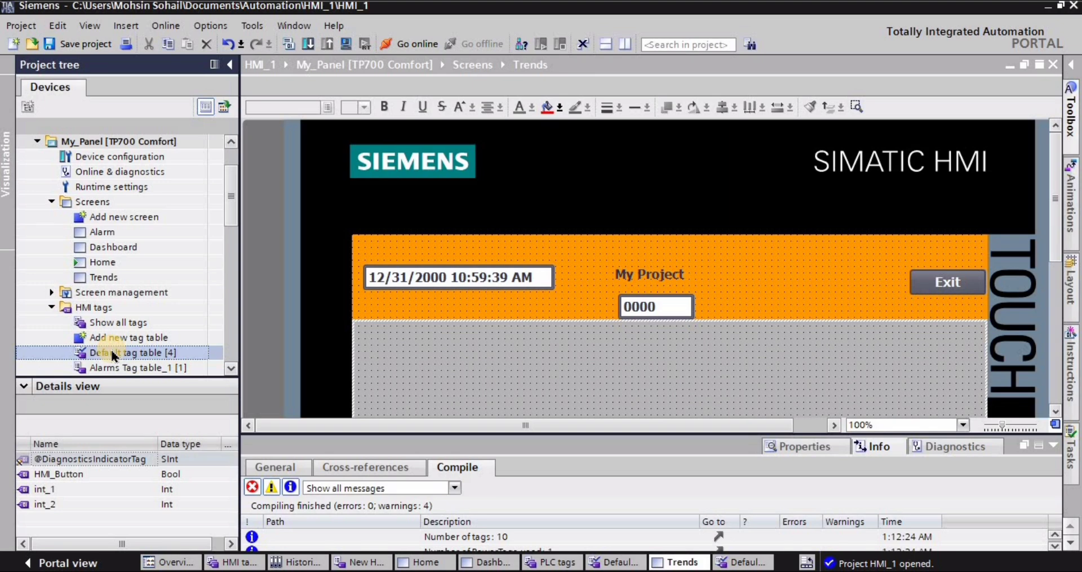
scroll(217, 361, "down", 1)
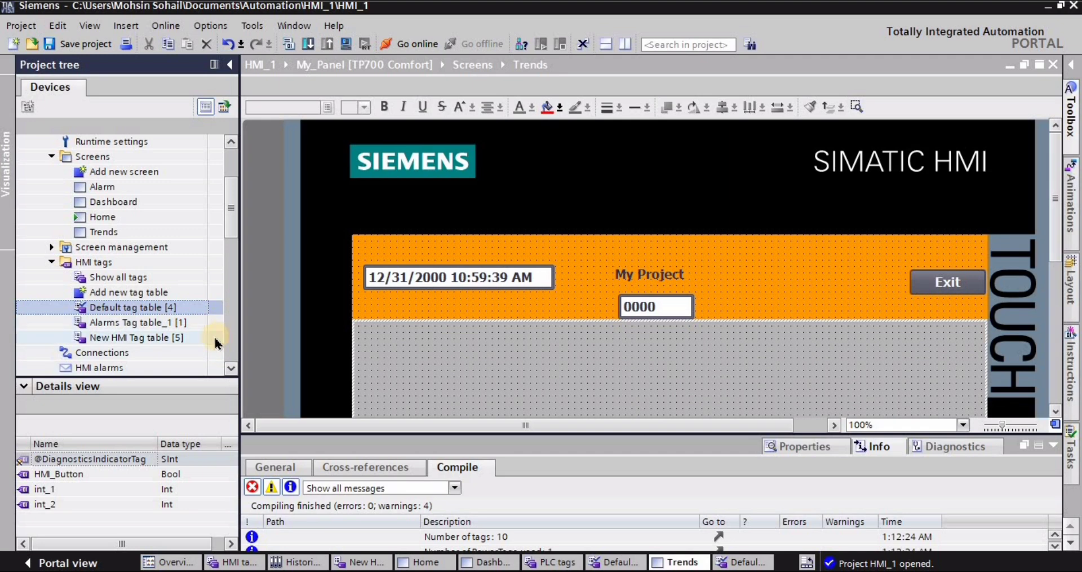
left_click(146, 341)
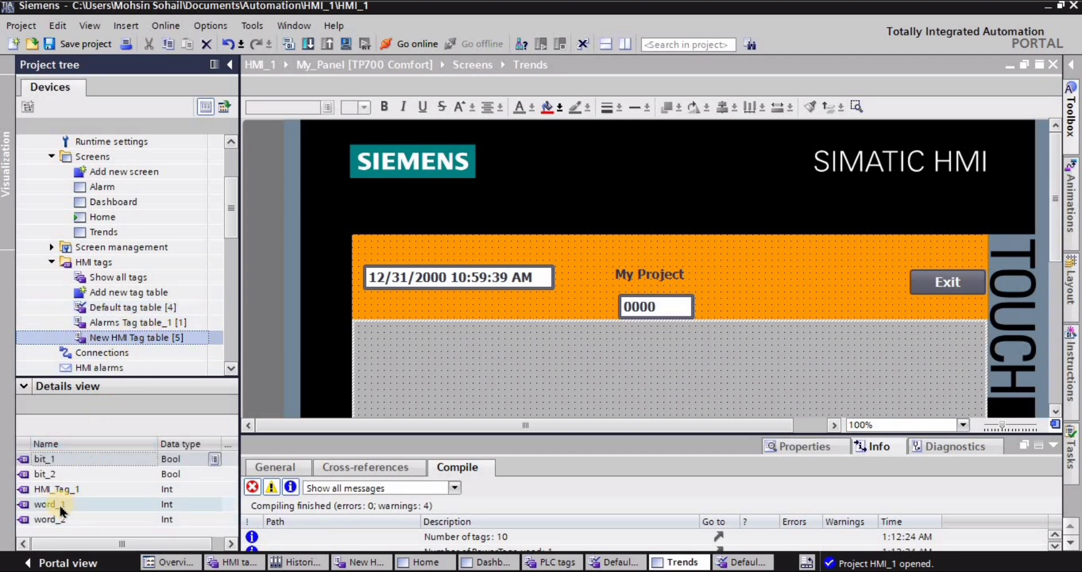
left_click_drag(57, 504, 407, 348)
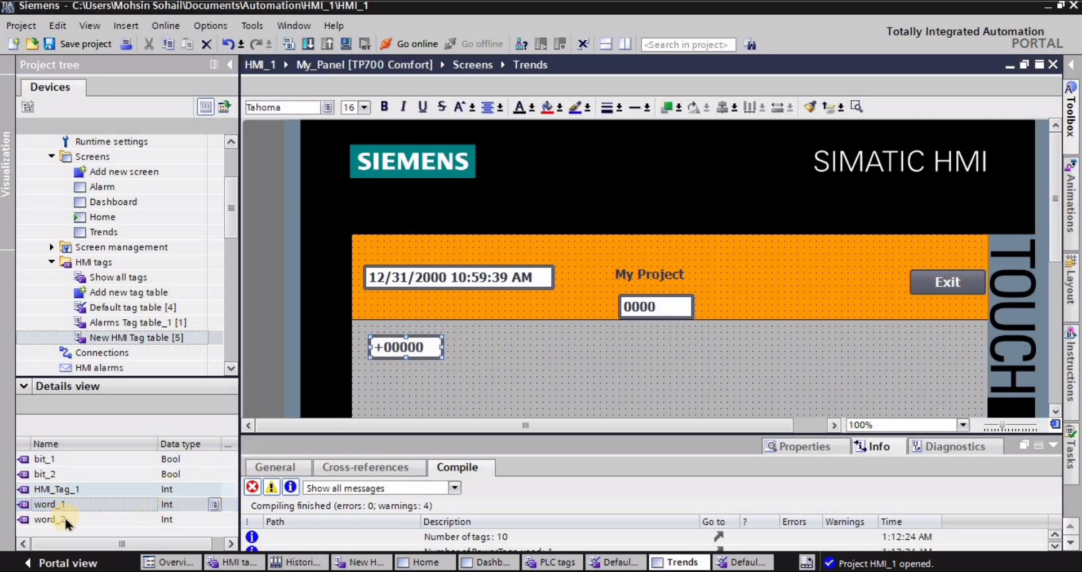
left_click_drag(63, 506, 936, 346)
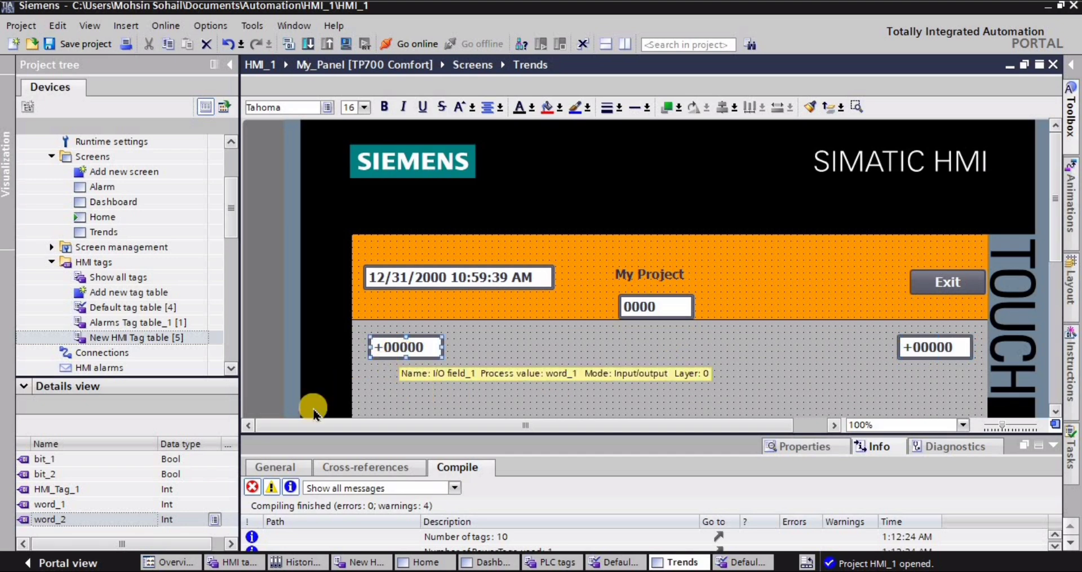
left_click(929, 352)
left_click(761, 370)
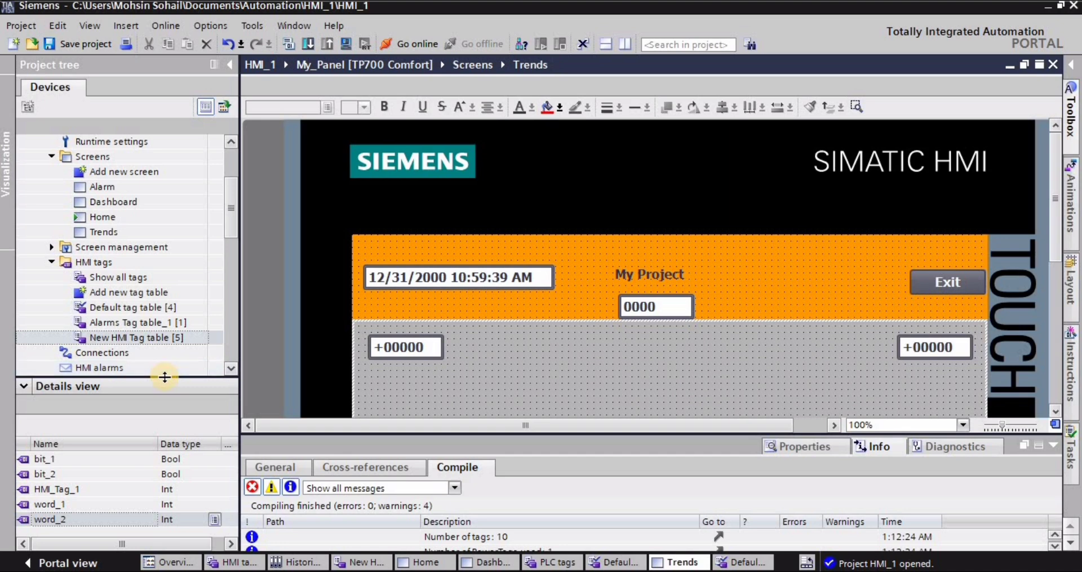
- Open the panel's historical data and add a new data log
left_click_drag(162, 375, 169, 402)
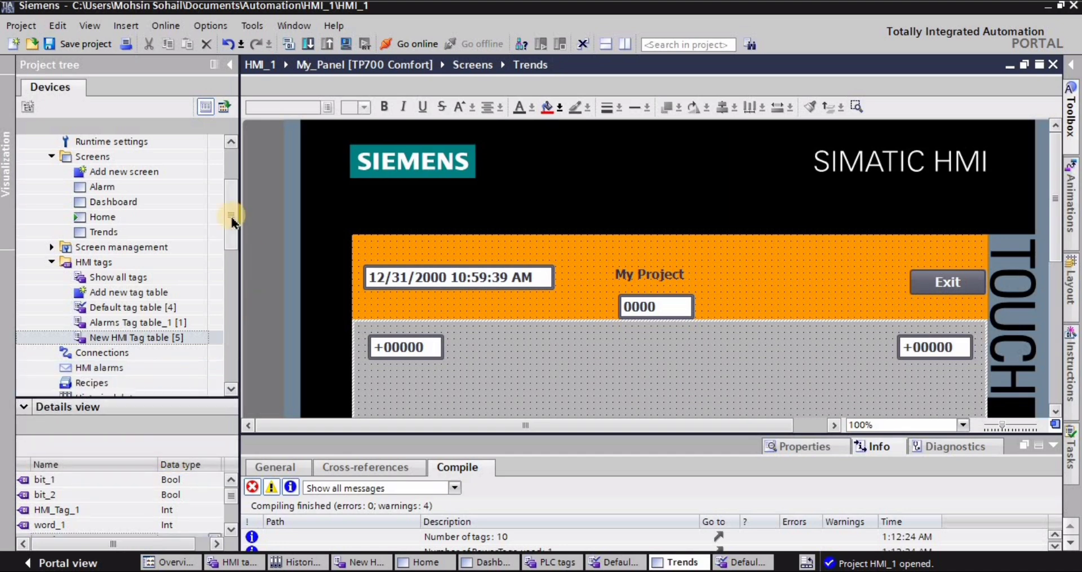
left_click_drag(232, 229, 228, 251)
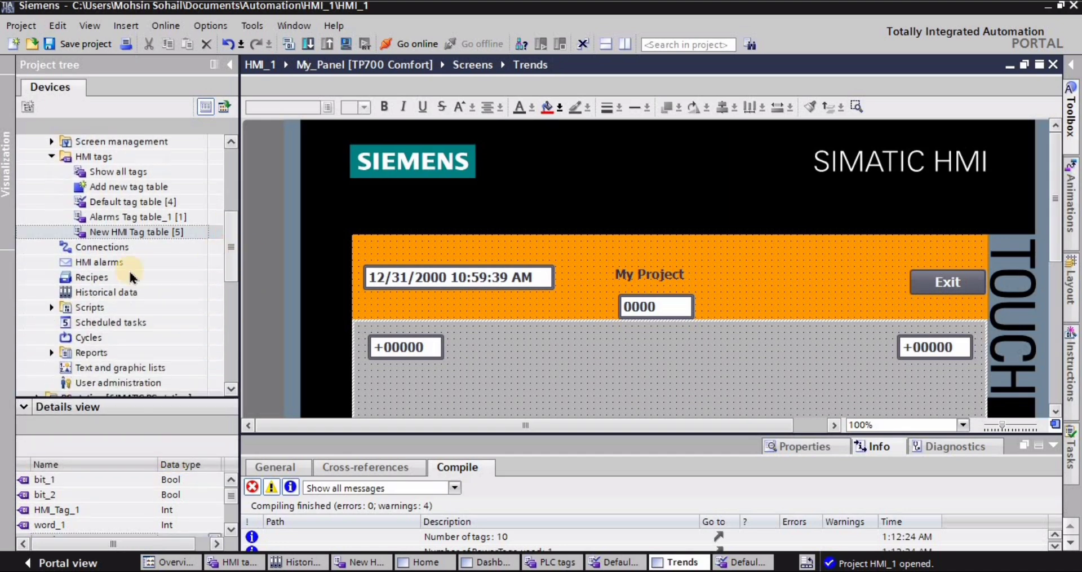
double_click(104, 292)
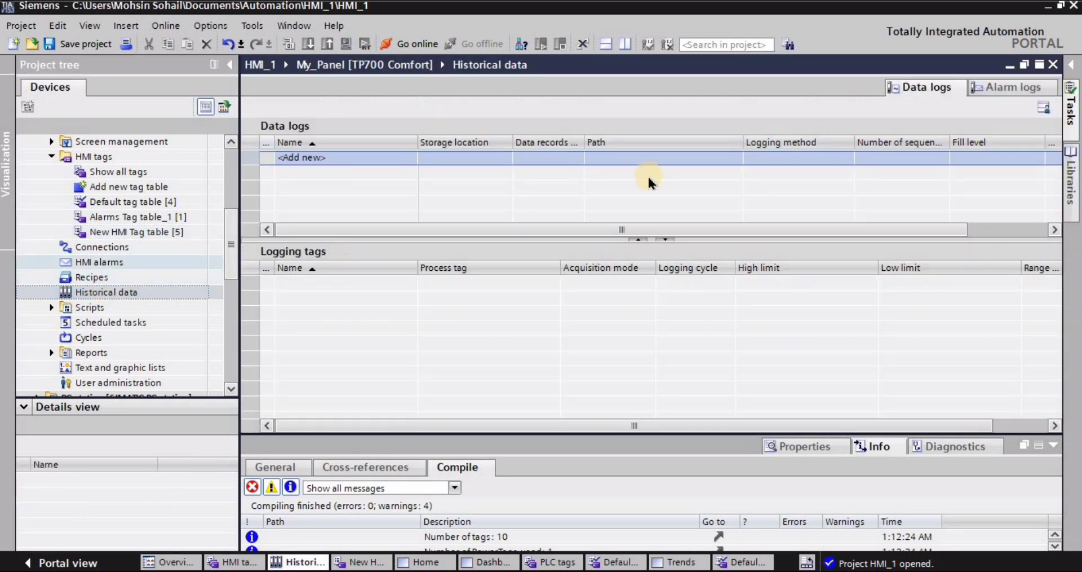
left_click(1022, 90)
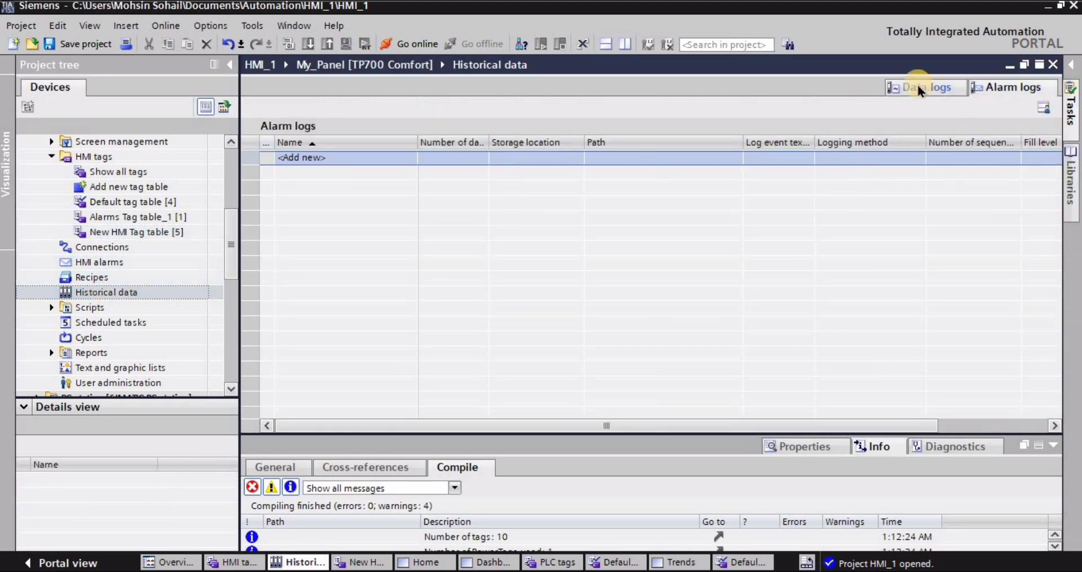
left_click(919, 89)
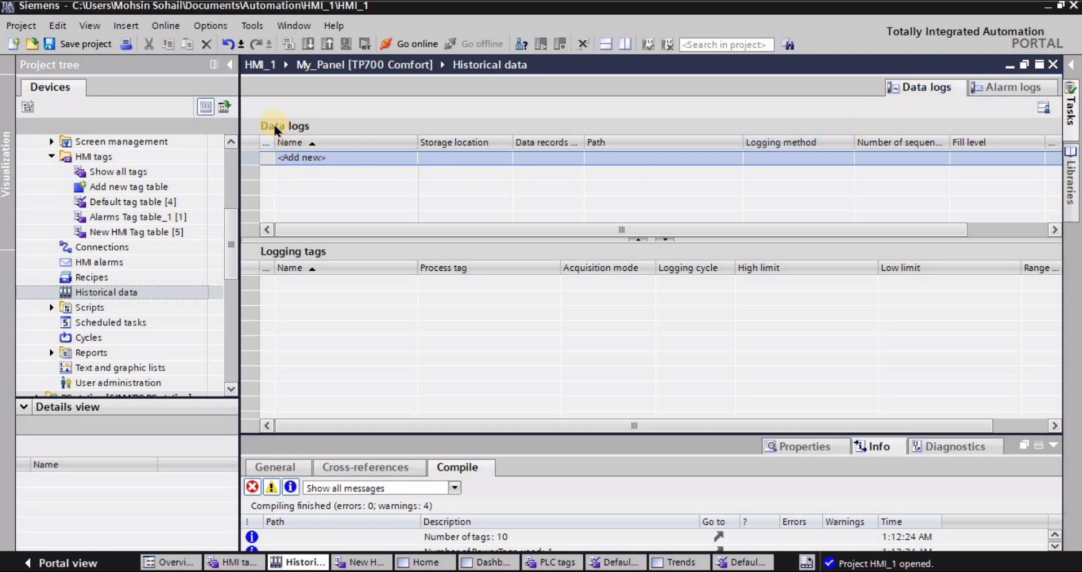
double_click(307, 158)
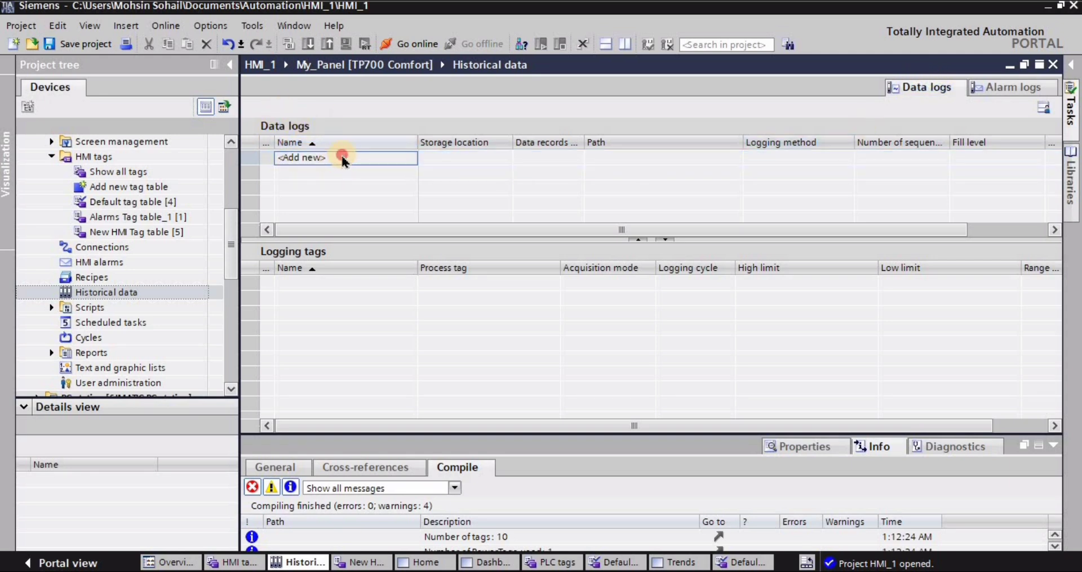
key("Return")
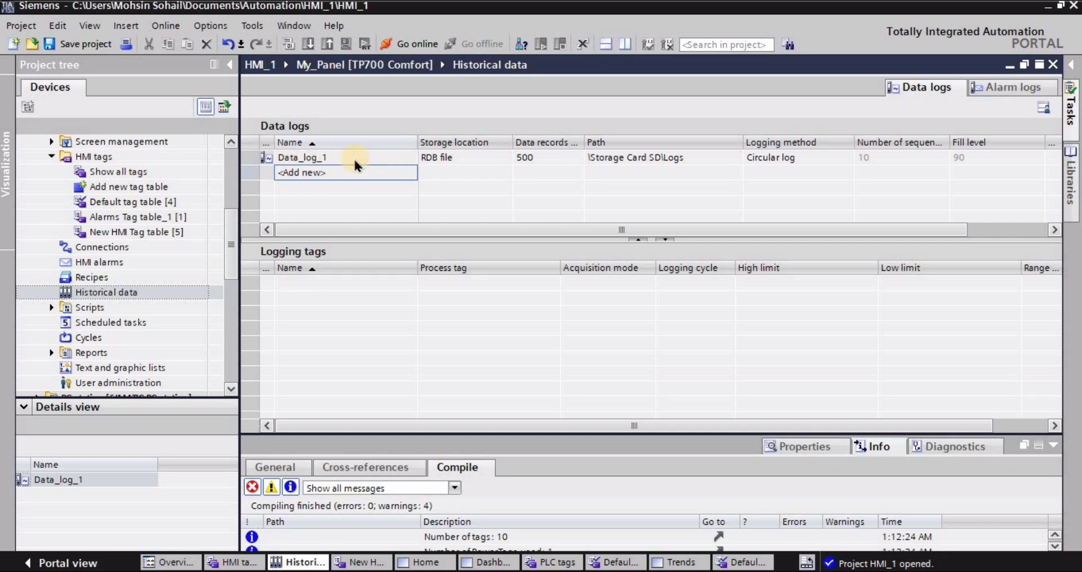
- Set the new data log's storage location to CSV file (ASCII)
left_click(336, 160)
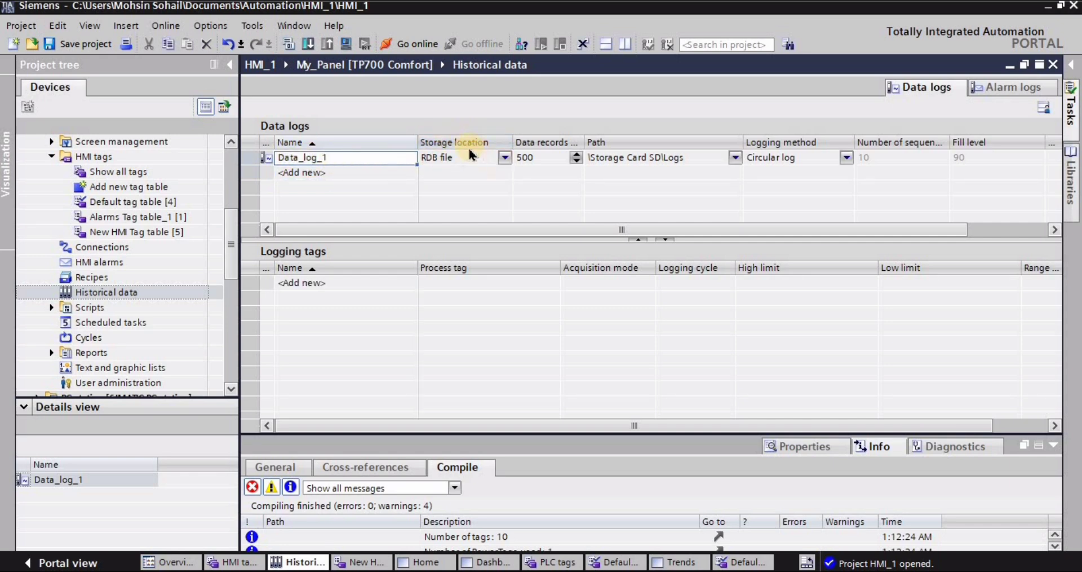
left_click(504, 159)
left_click(504, 158)
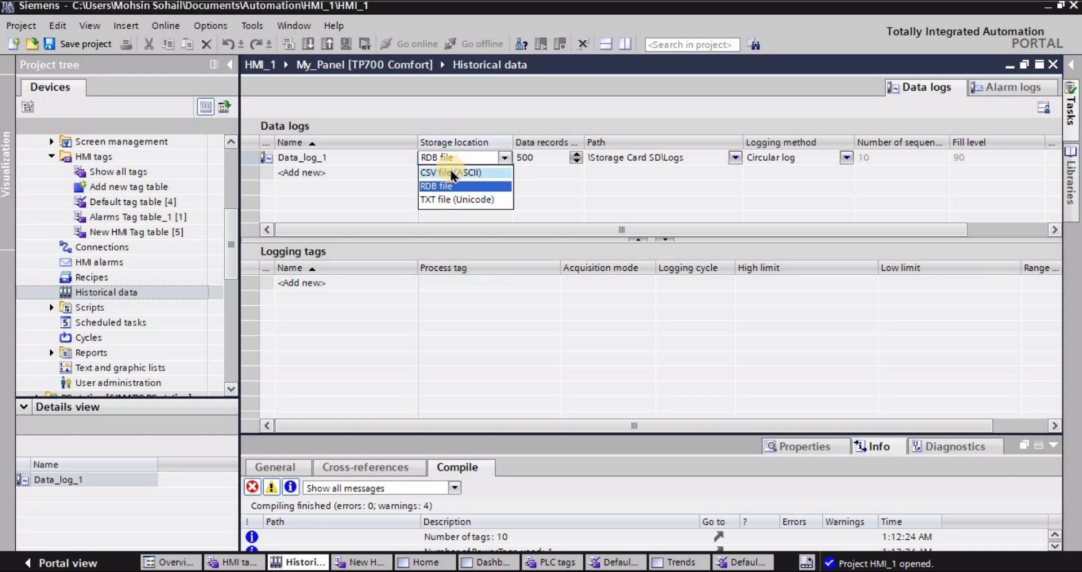
left_click(448, 172)
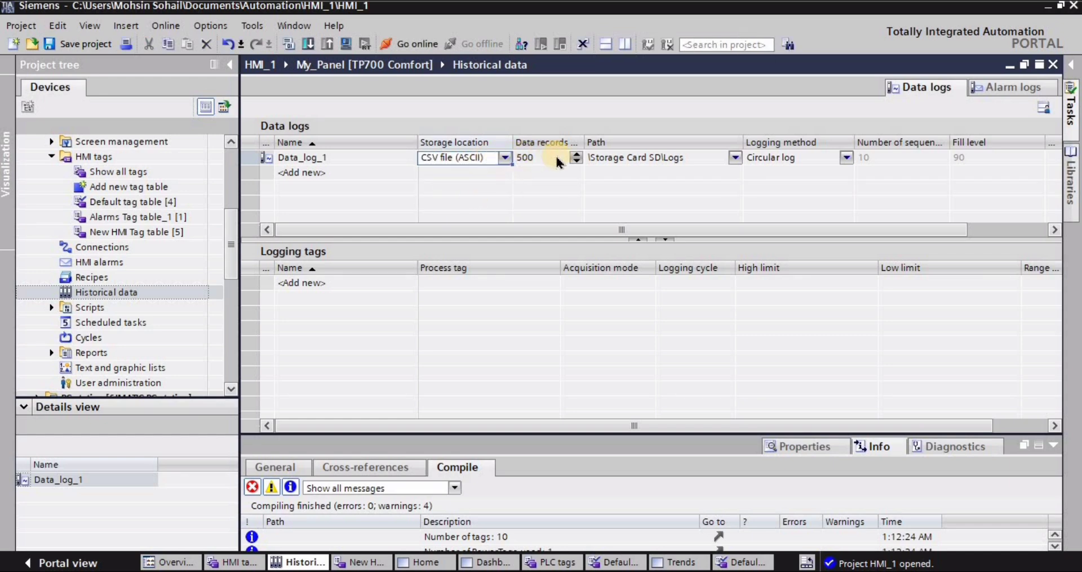
- Use \Storage Card SD\Logs as the data log's path and Circular log as its logging method
left_click(646, 160)
left_click(736, 158)
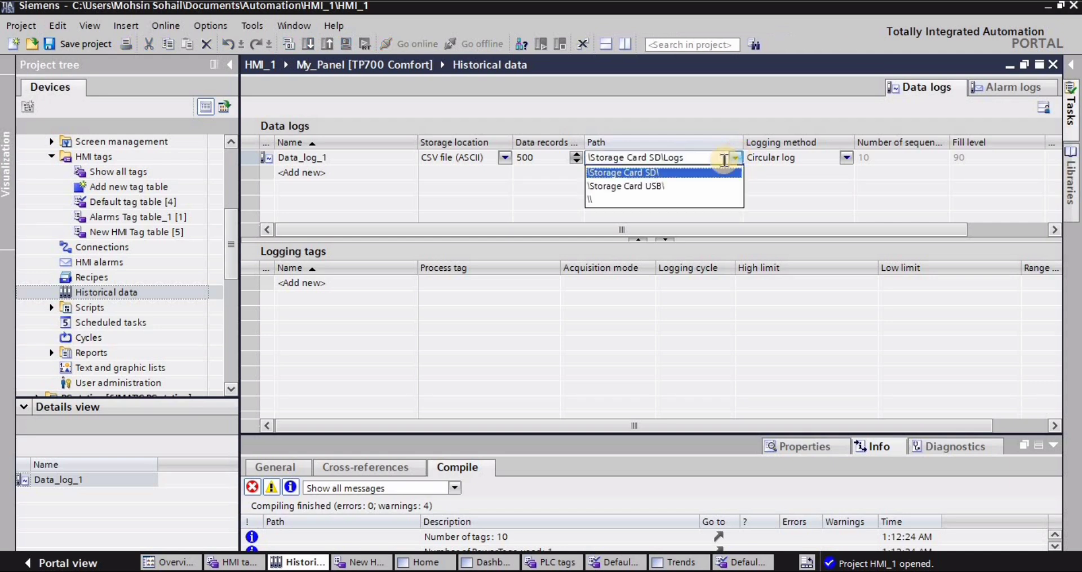
left_click(646, 172)
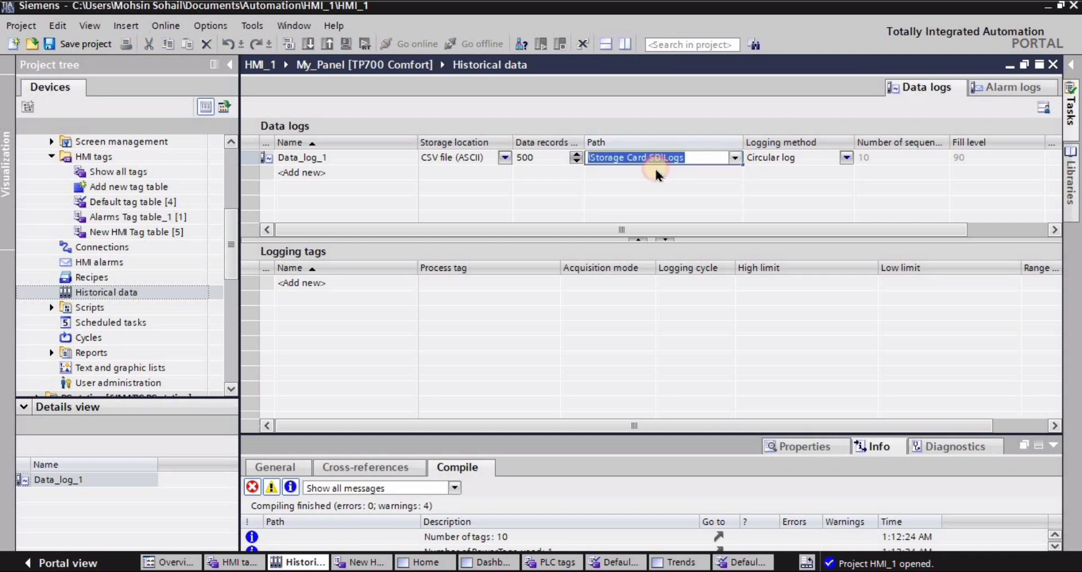
left_click(851, 159)
left_click(847, 158)
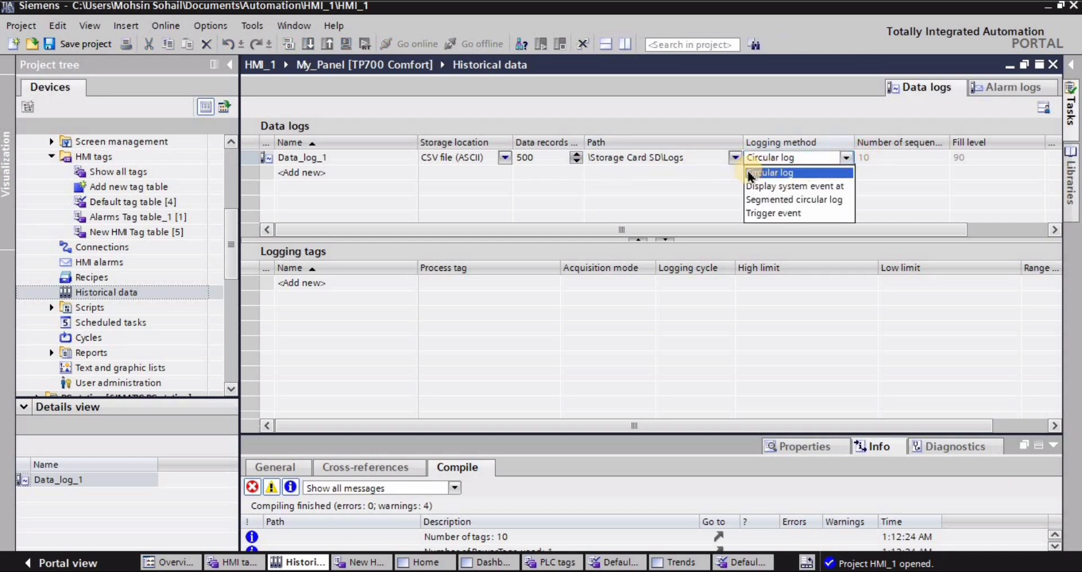
left_click(771, 172)
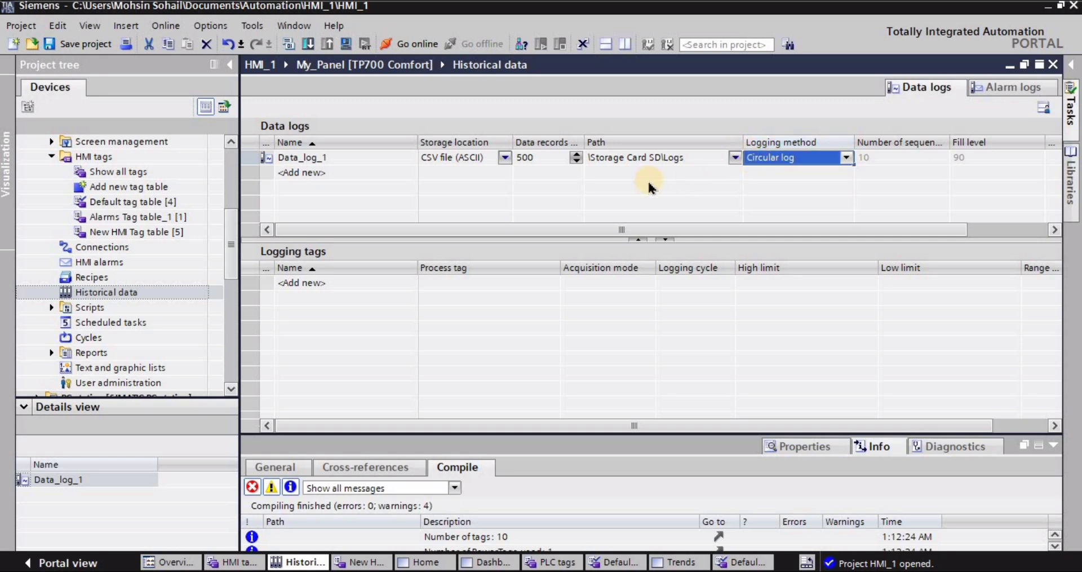
- Add a logging tag to the data log and assign word_1 from the New HMI Tag table as its process tag
left_click(268, 163)
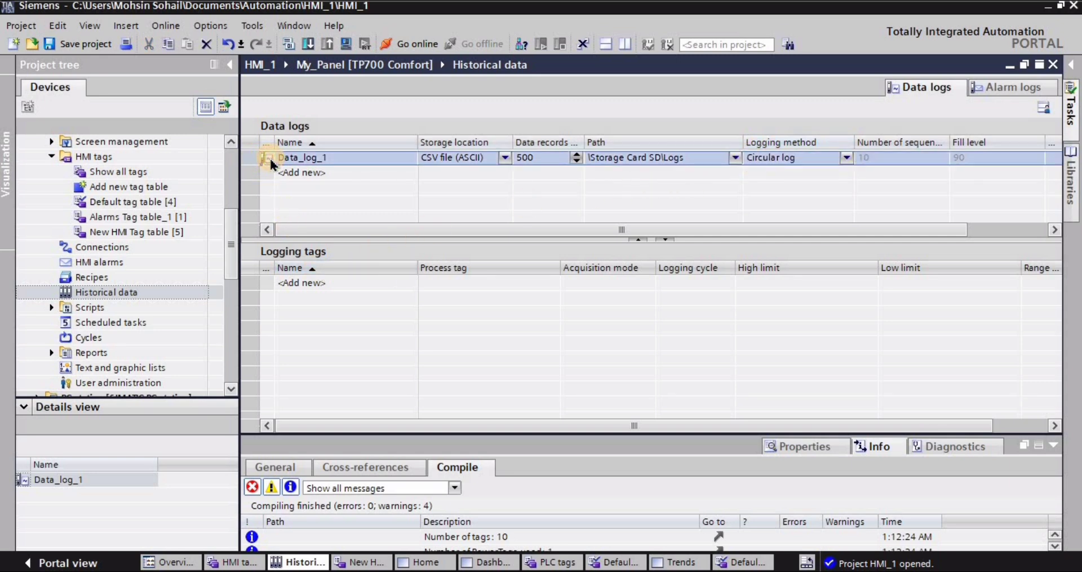
left_click(314, 282)
left_click(320, 282)
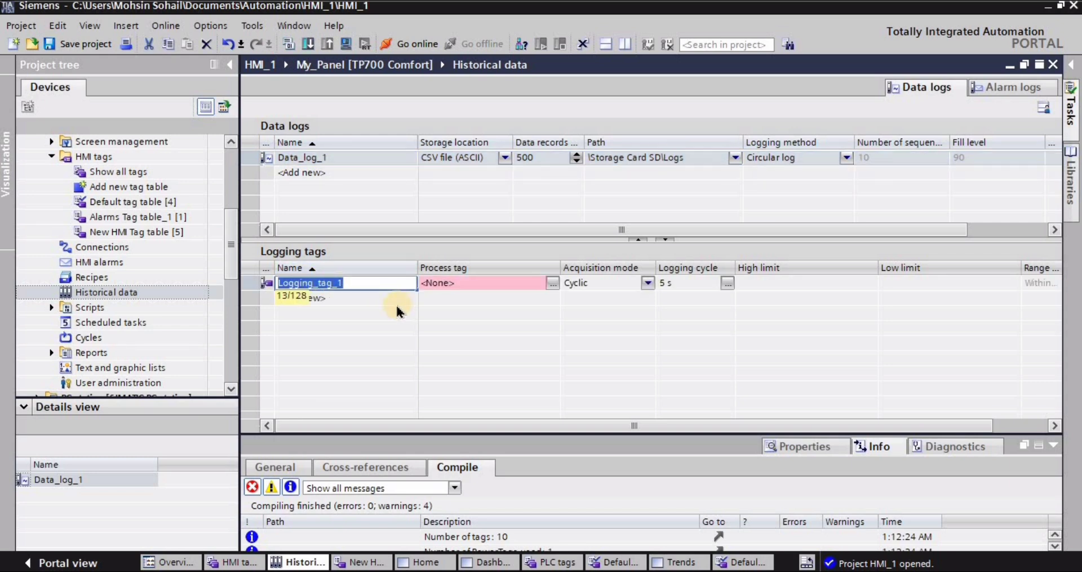
left_click(554, 284)
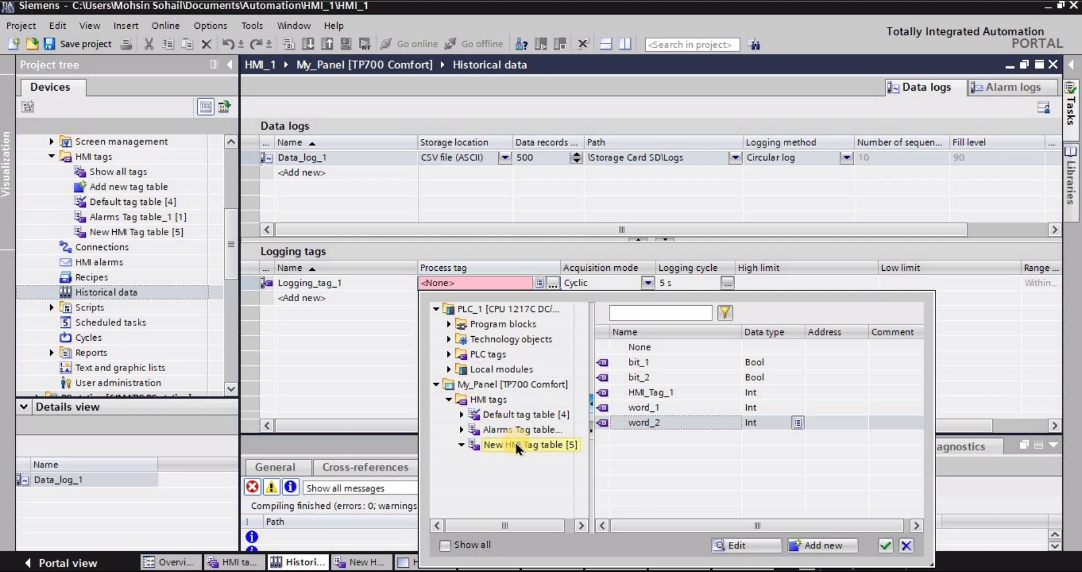
left_click(646, 409)
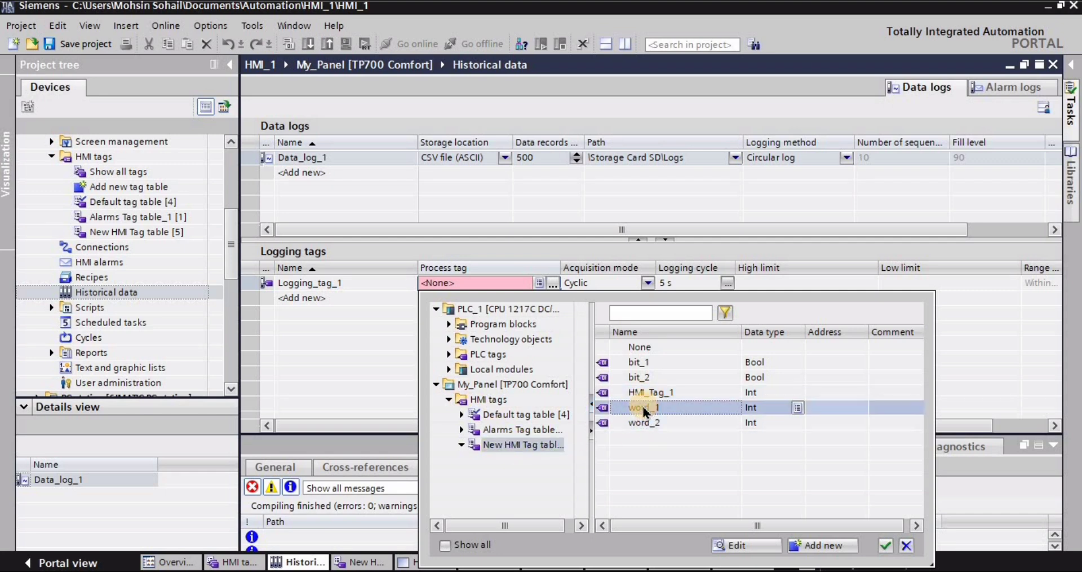
left_click(885, 545)
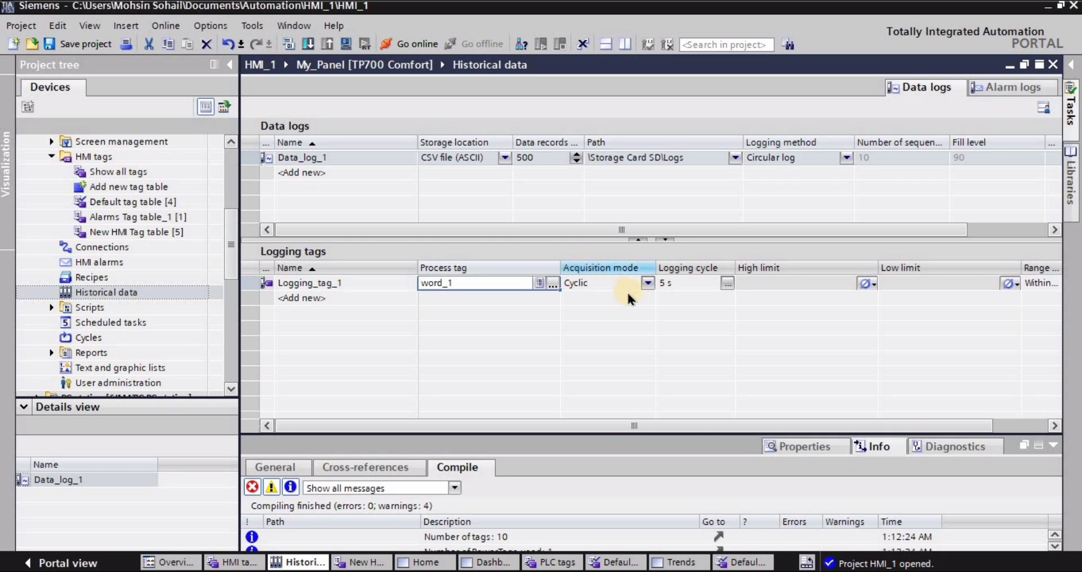
- Set the logging cycle of the word_1 logging tag to 1 s, keeping its acquisition mode Cyclic
left_click(606, 283)
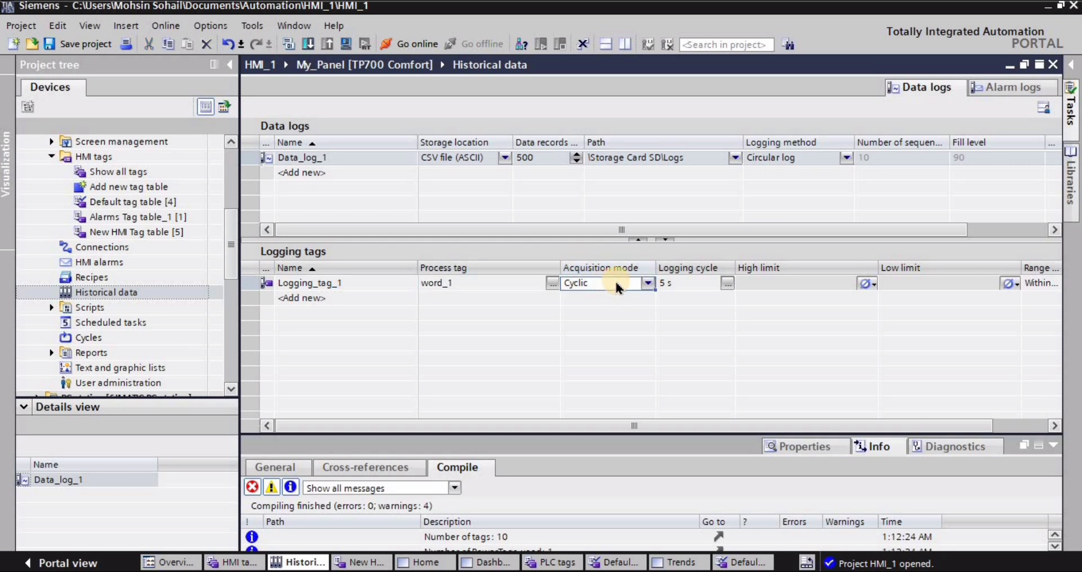
left_click(676, 283)
left_click(728, 284)
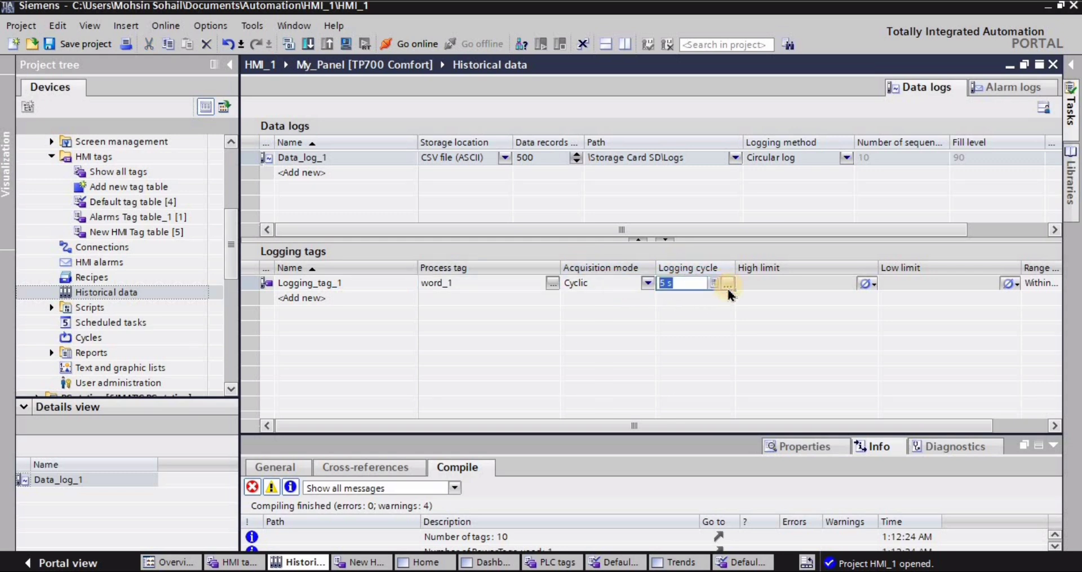
left_click(783, 365)
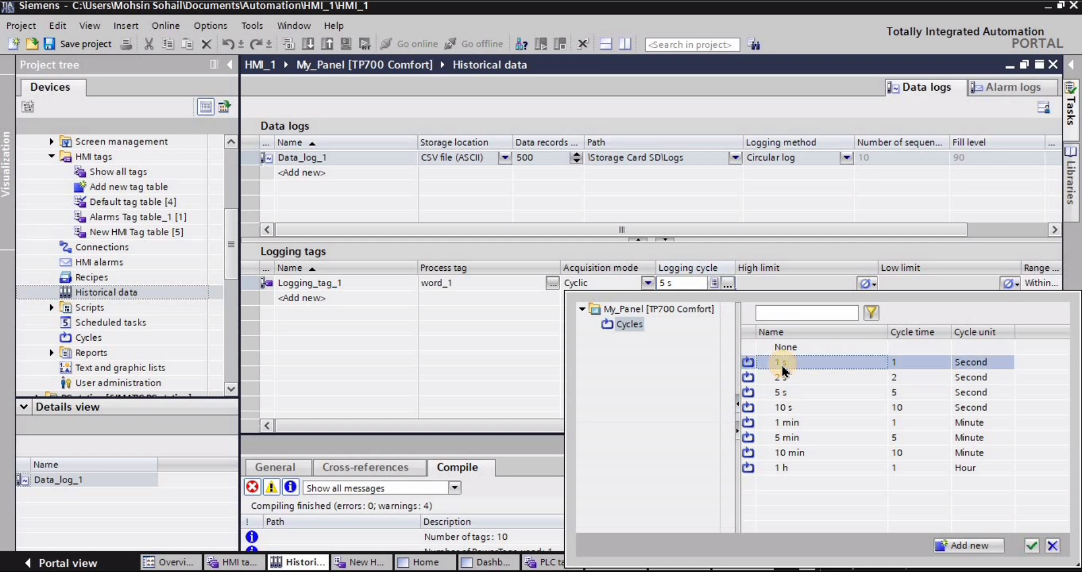
left_click(1030, 546)
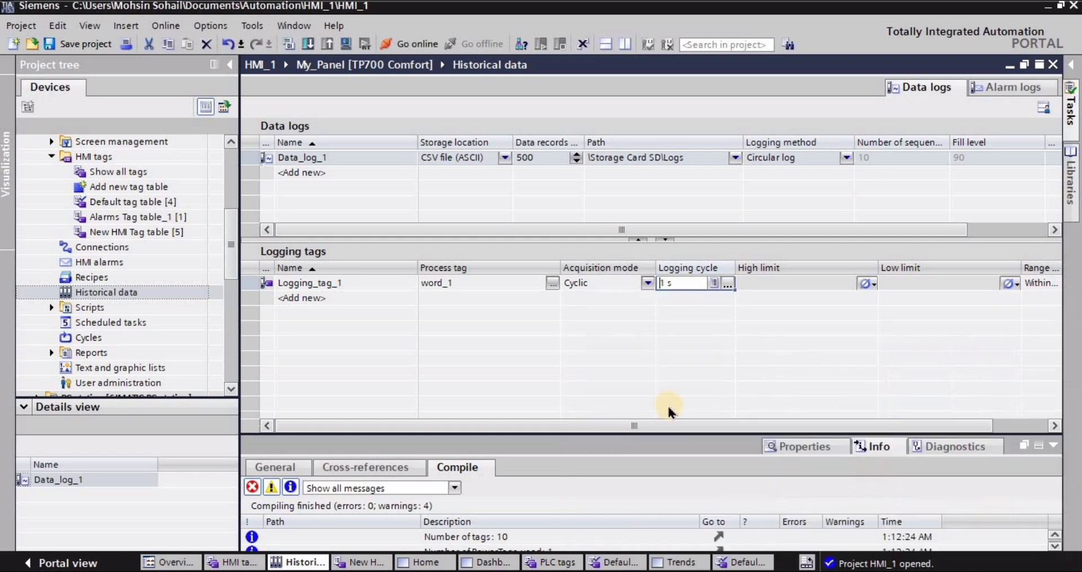
- Add a second logging tag to the data log and assign word_2 from the New HMI Tag table as its process tag
double_click(304, 297)
left_click(387, 335)
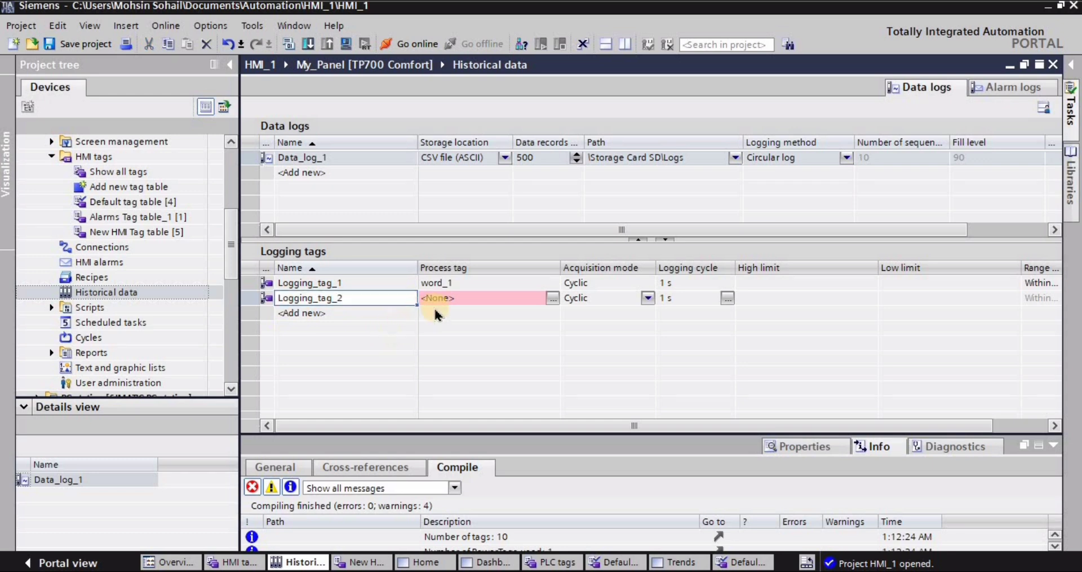
left_click(553, 297)
left_click(552, 296)
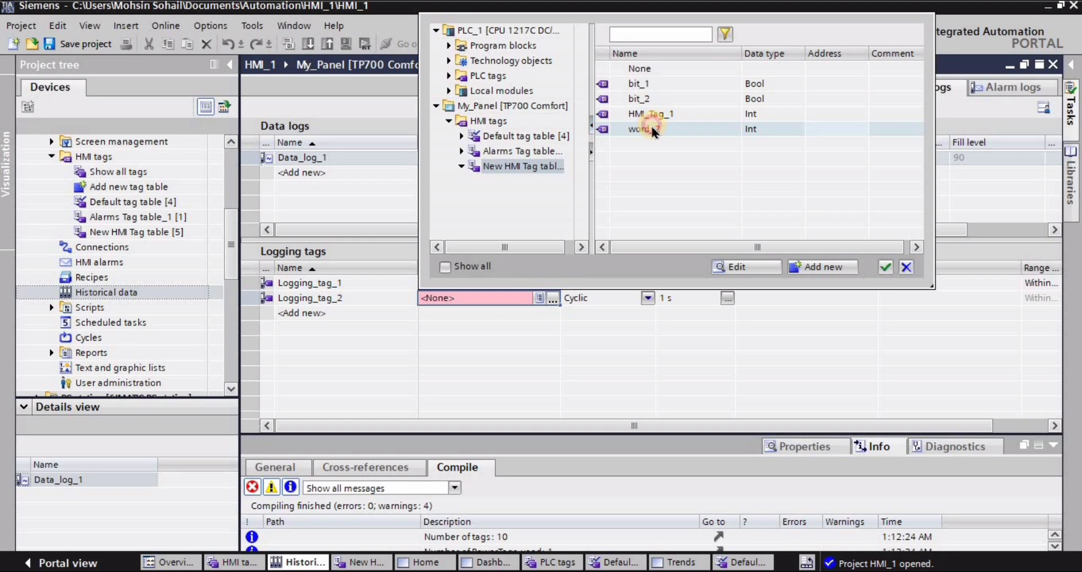
left_click(885, 267)
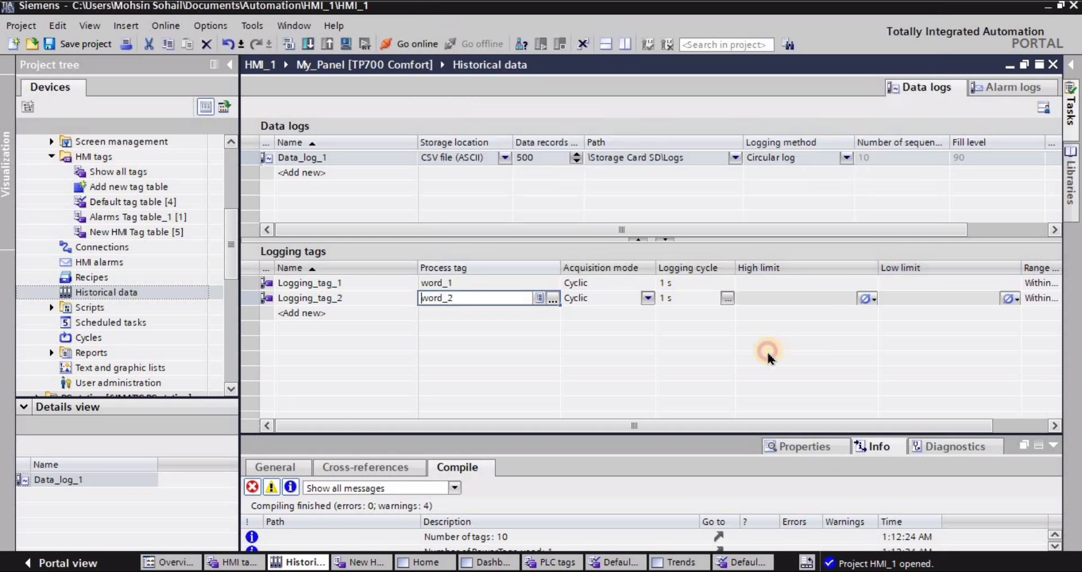
left_click(574, 297)
left_click(684, 300)
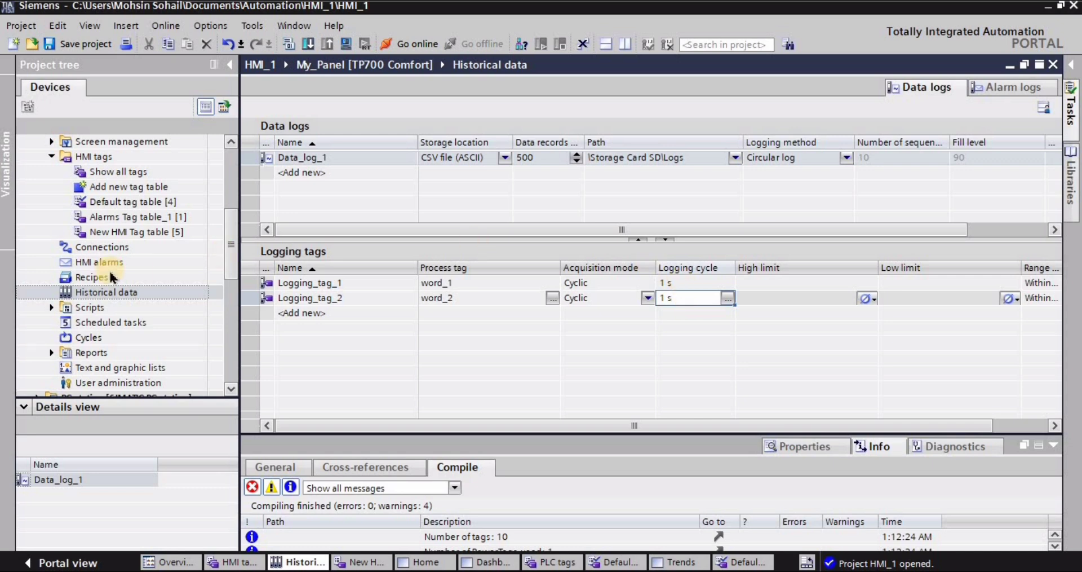
- Open the Trends screen and place a Trend view control in the gray area below the two value fields
left_click_drag(234, 254, 212, 209)
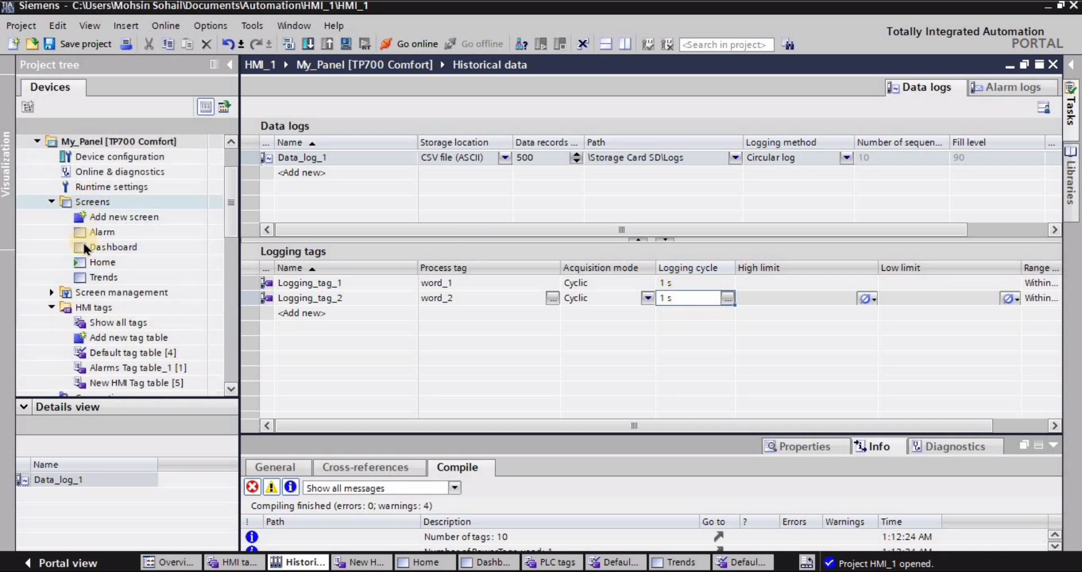
double_click(99, 278)
scroll(1055, 224, "down", 3)
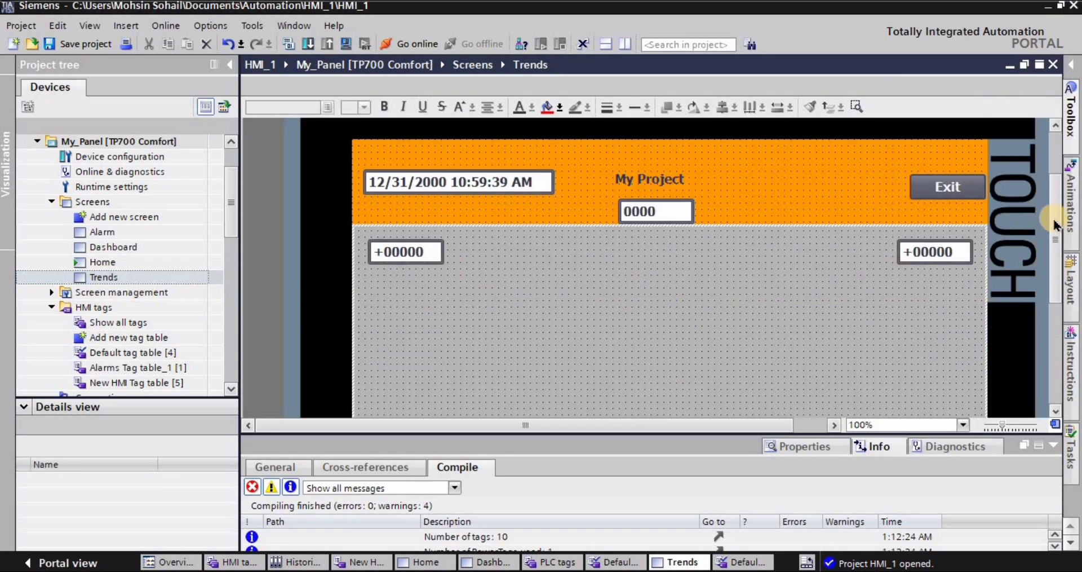
left_click(1076, 64)
left_click_drag(1021, 290, 631, 334)
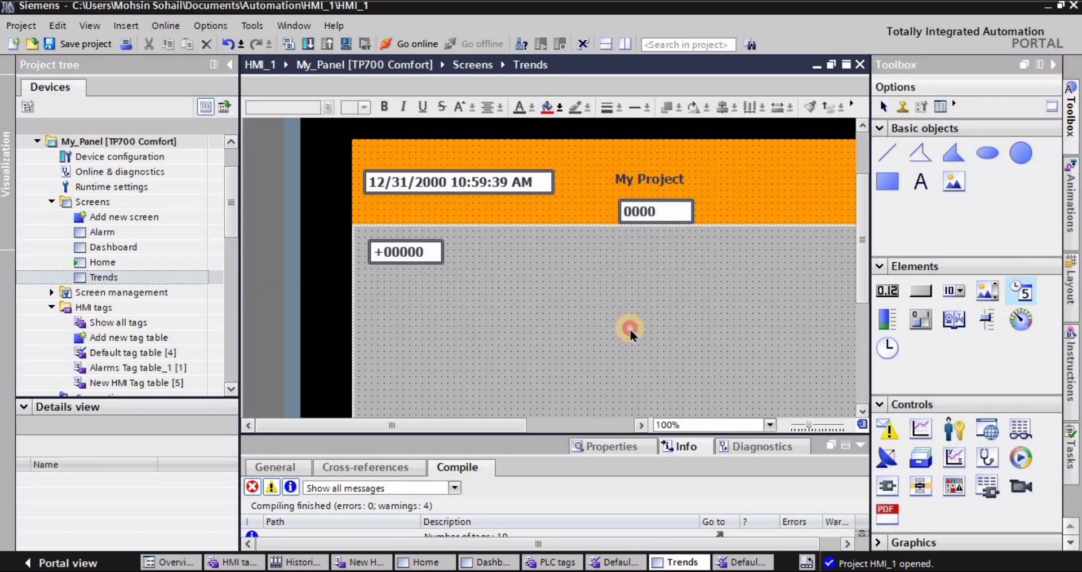
left_click(770, 426)
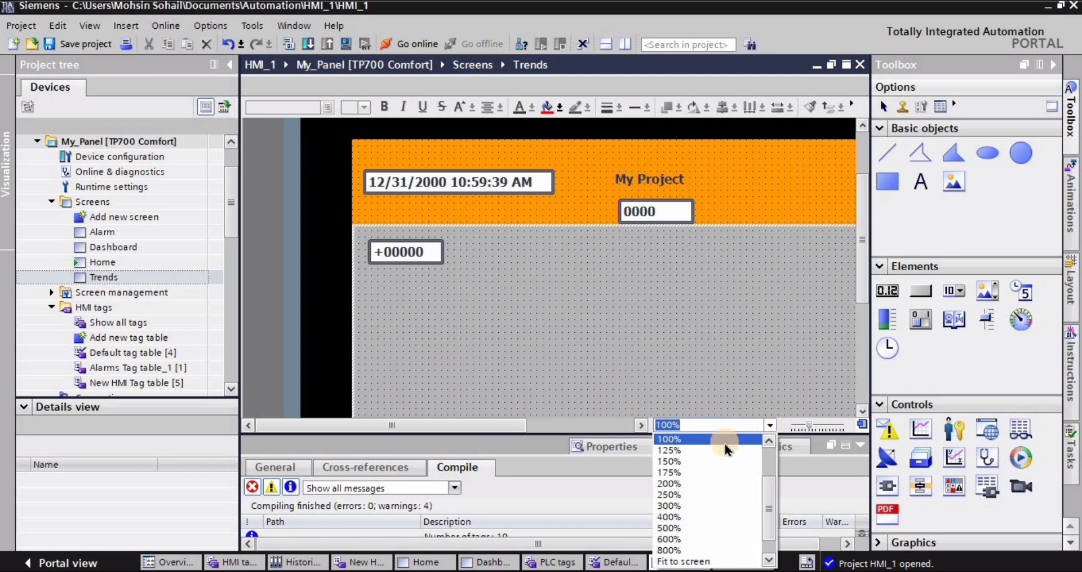
scroll(658, 462, "up", 1)
left_click(660, 461)
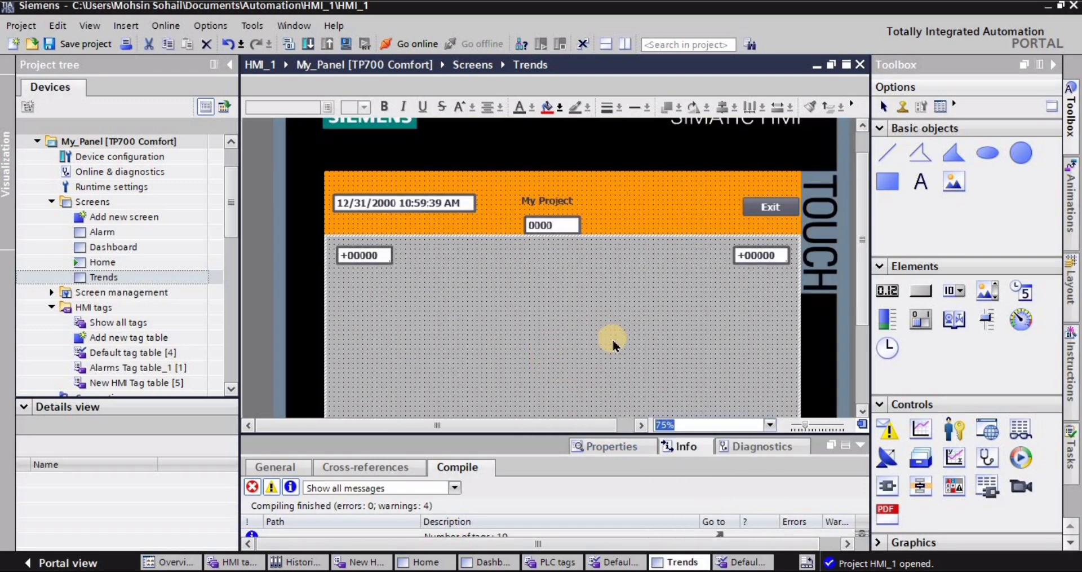
scroll(614, 341, "down", 3)
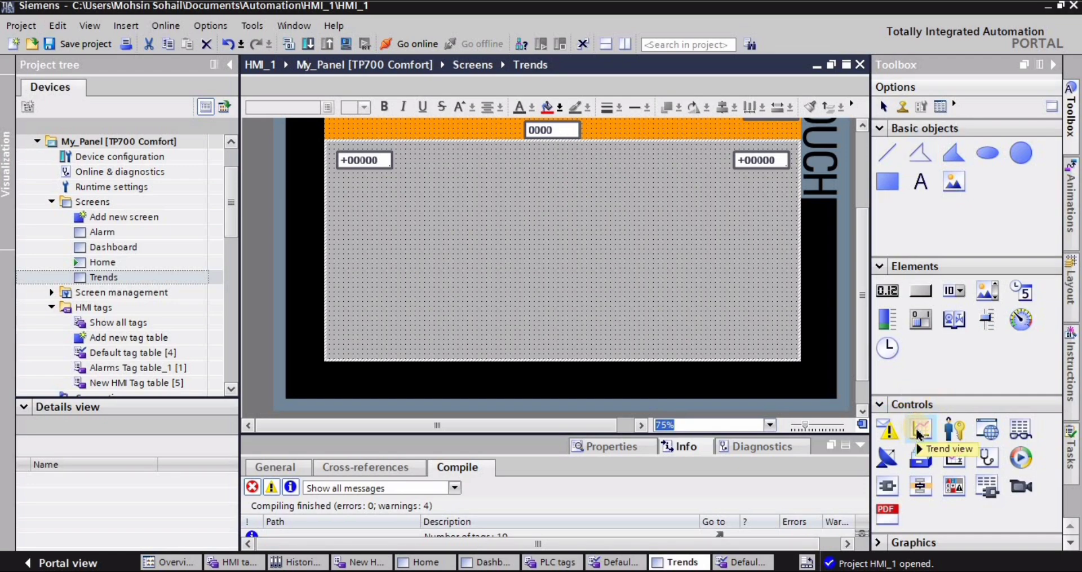
left_click_drag(919, 434, 538, 276)
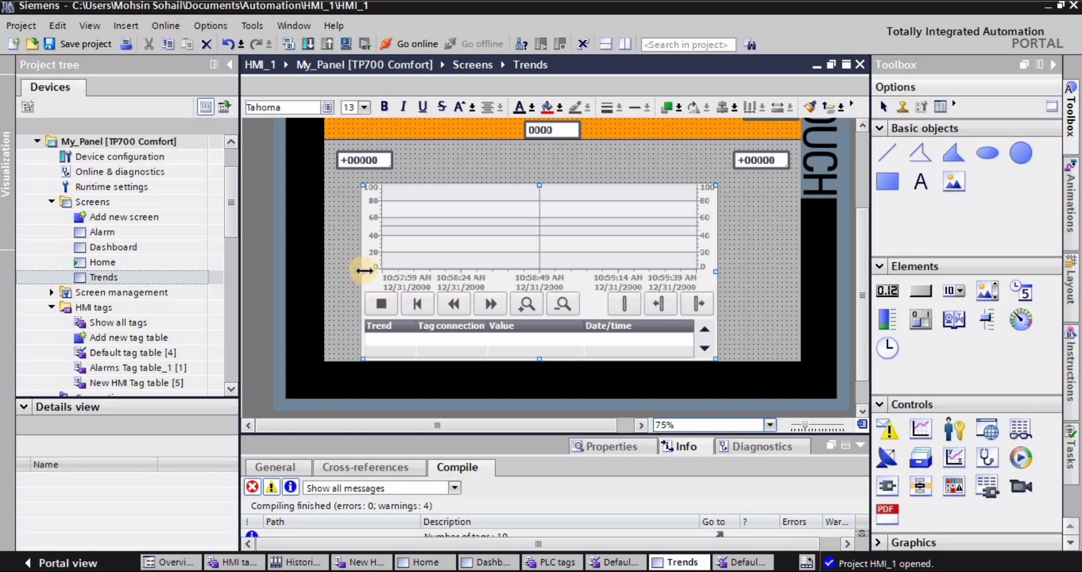
- Widen the trend view towards both screen edges and shorten it from below to leave a free strip beneath it
left_click_drag(365, 270, 337, 271)
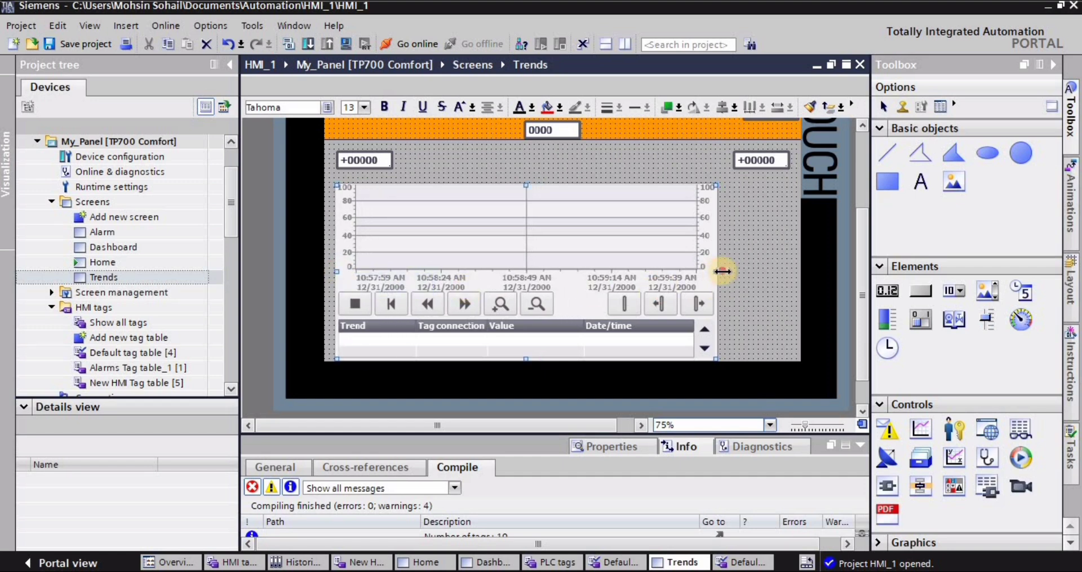
left_click_drag(723, 271, 778, 271)
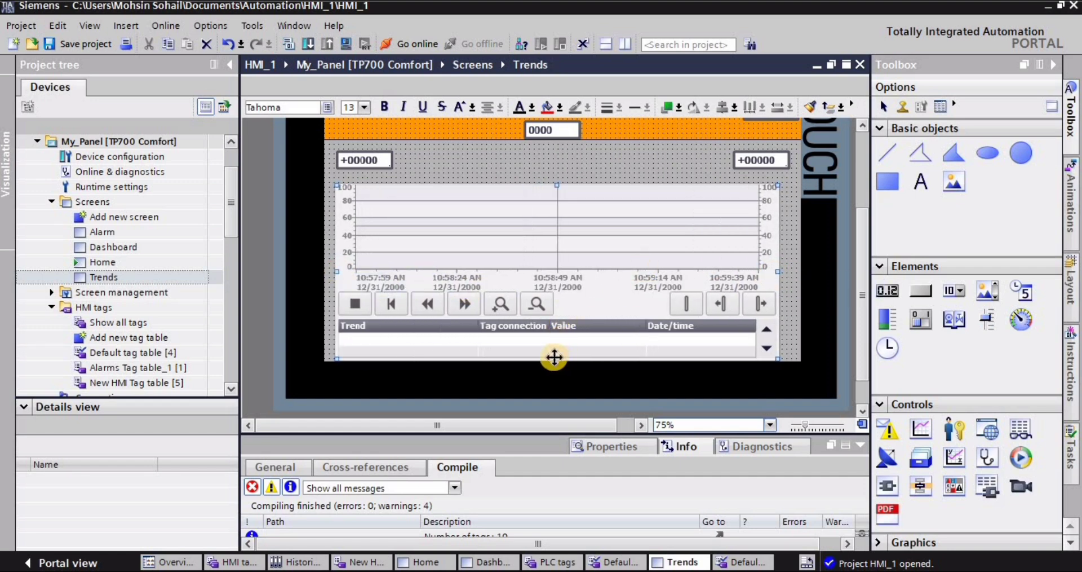
left_click_drag(555, 357, 555, 329)
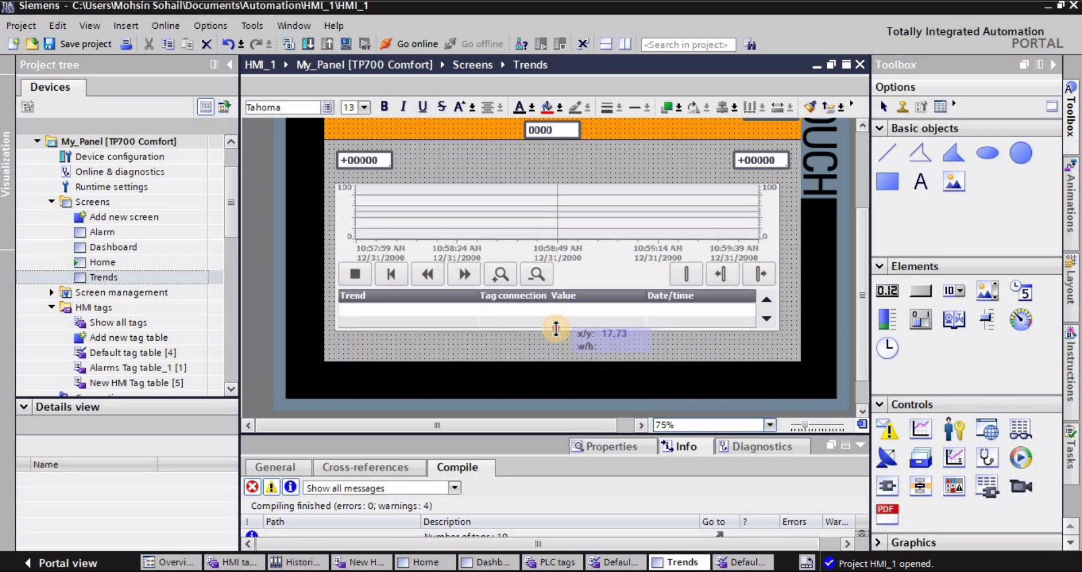
left_click(533, 352)
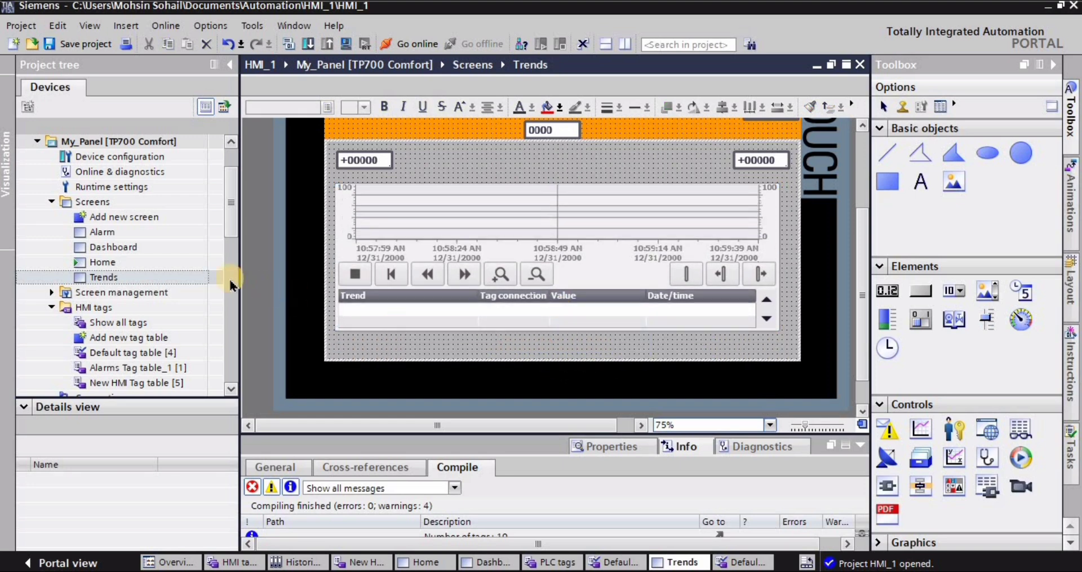
- Add a Home screen button at about x 17, y 336 below the trend view, with a Dashboard screen button beside it
left_click_drag(101, 265, 397, 354)
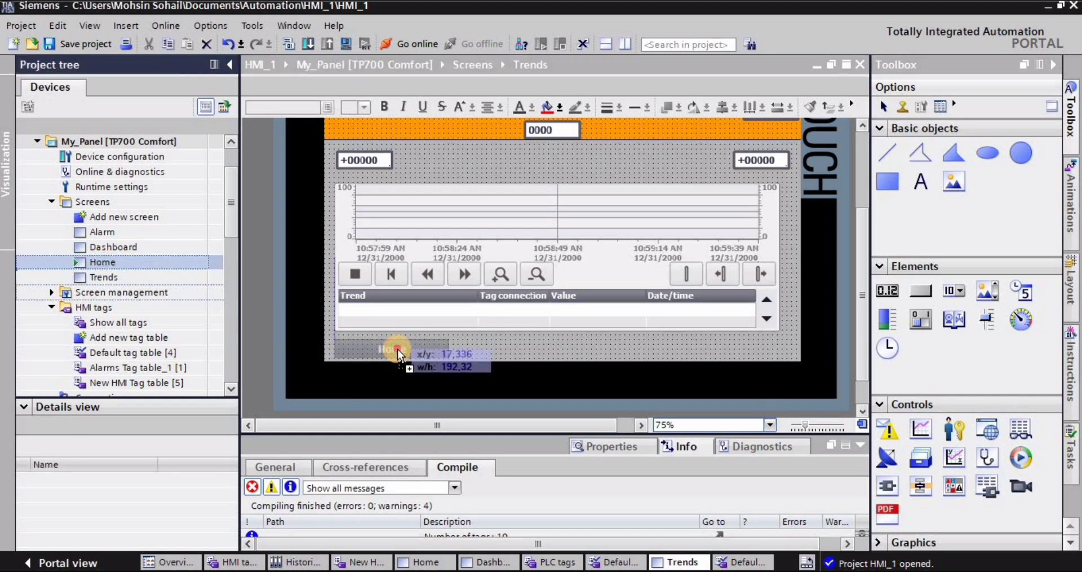
left_click_drag(110, 247, 515, 350)
left_click(629, 357)
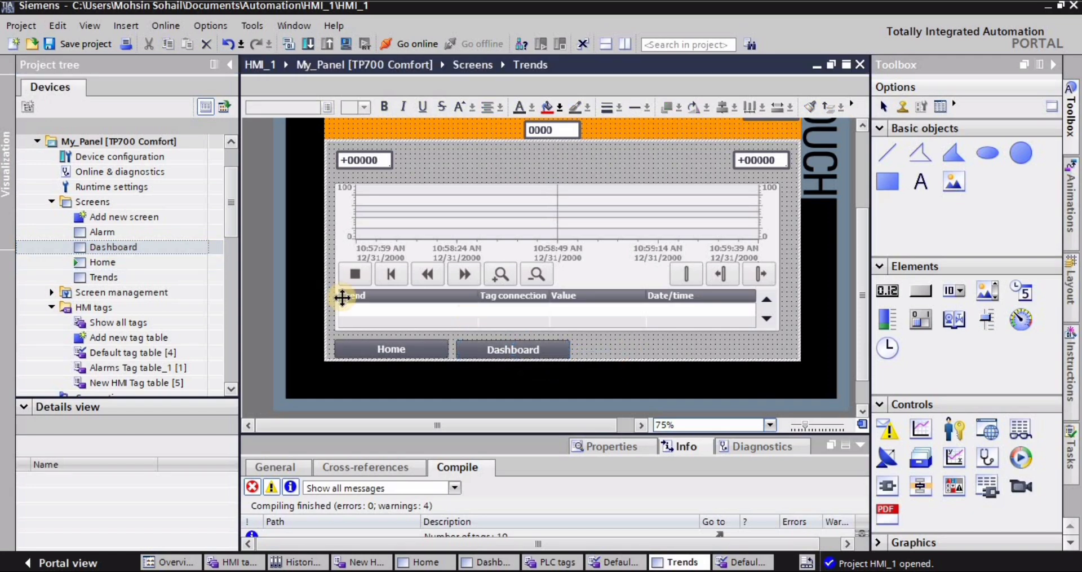
- On the Home screen, replace the Trends button with a new Trends screen button placed directly above the Dashboard button
double_click(103, 263)
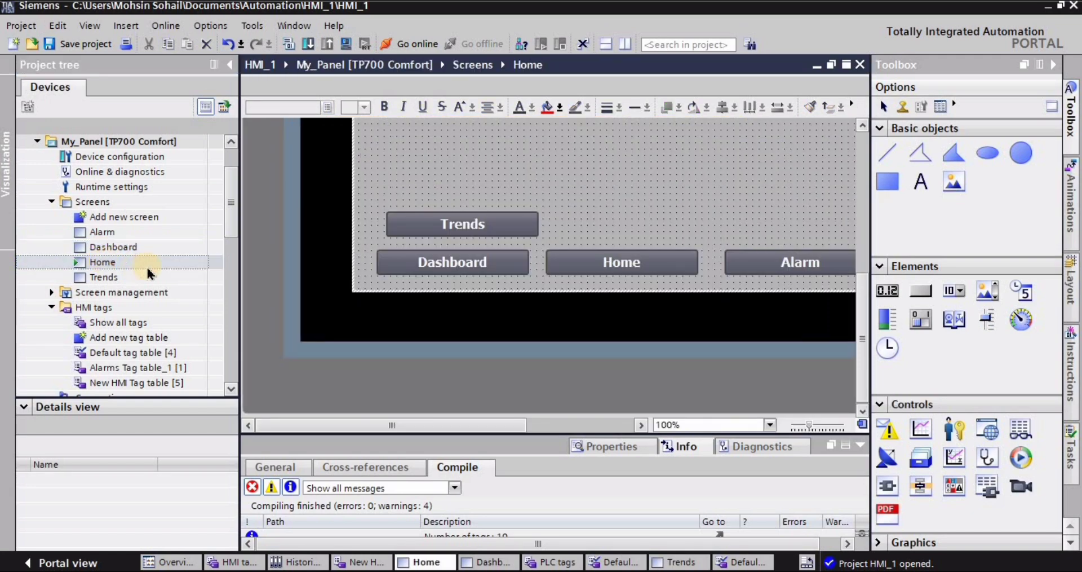
left_click(489, 231)
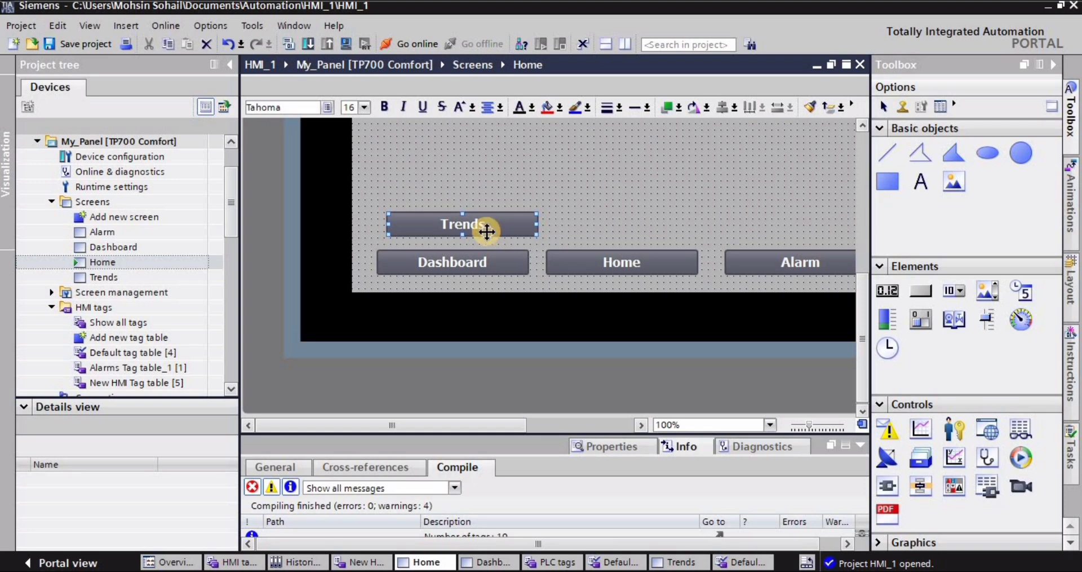
key("Delete")
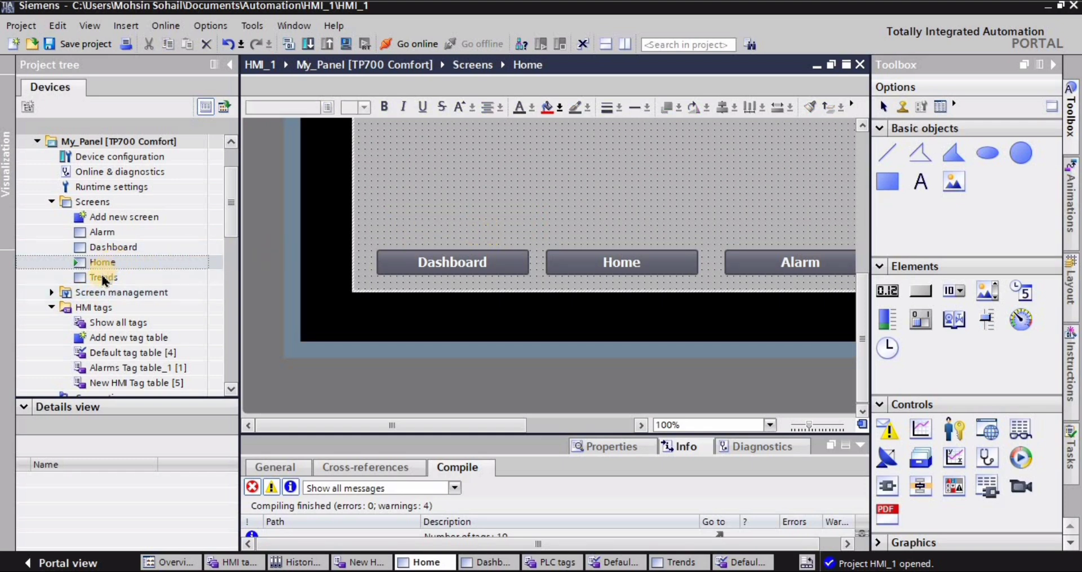
left_click_drag(147, 270, 458, 241)
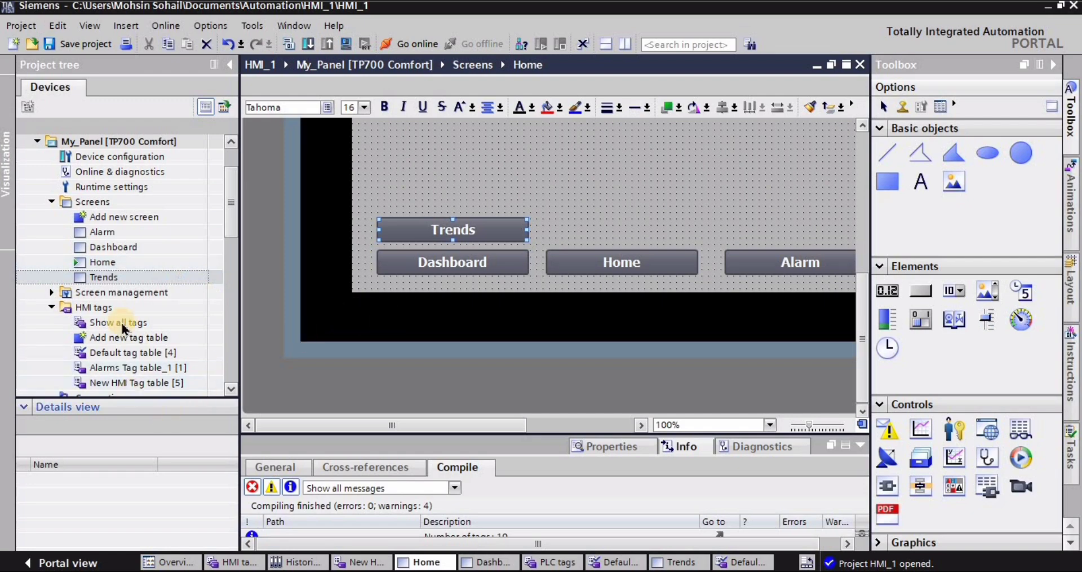
- Return to the Trends screen and add a new trend in the trend view's Trend properties, keeping the default name
double_click(104, 277)
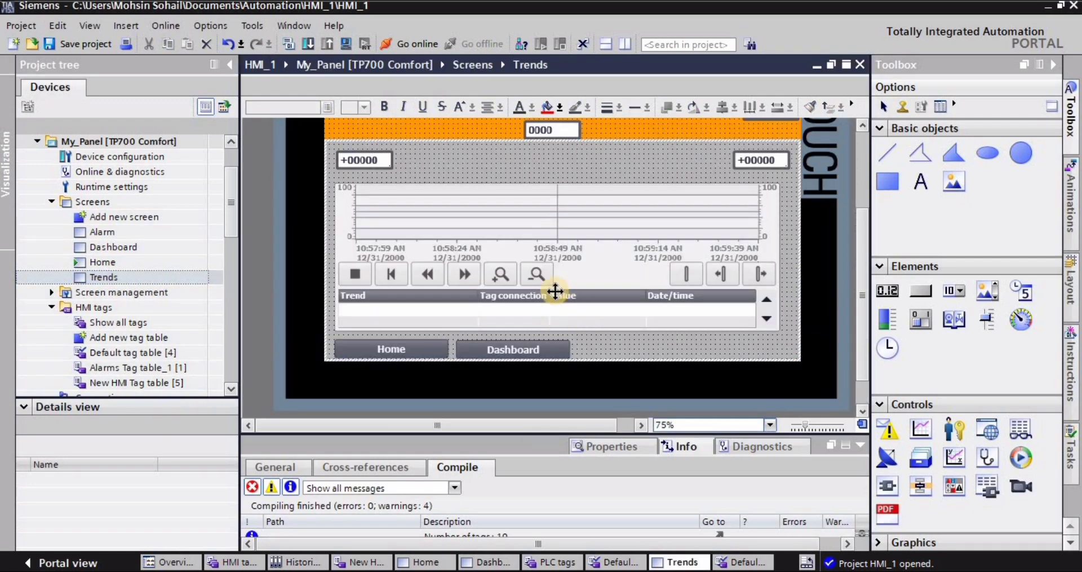
scroll(555, 291, "down", 3)
left_click(484, 239)
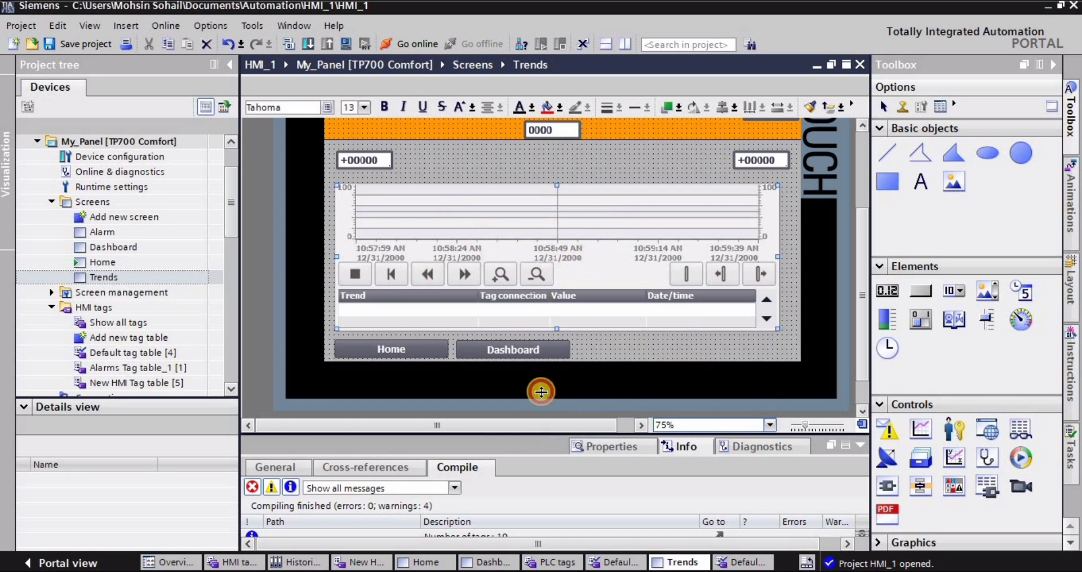
left_click_drag(541, 392, 543, 380)
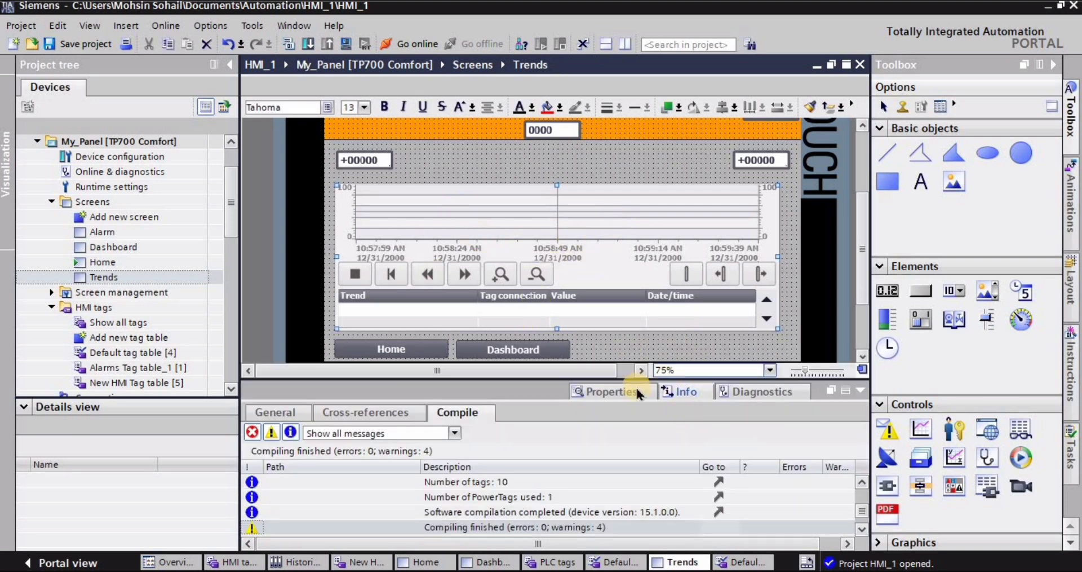
left_click(282, 414)
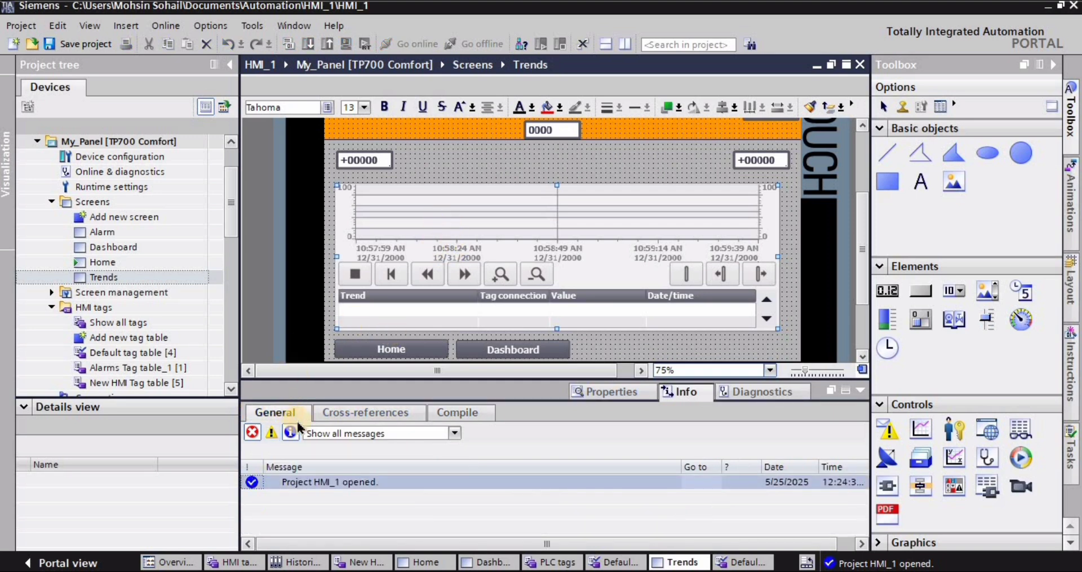
left_click(598, 393)
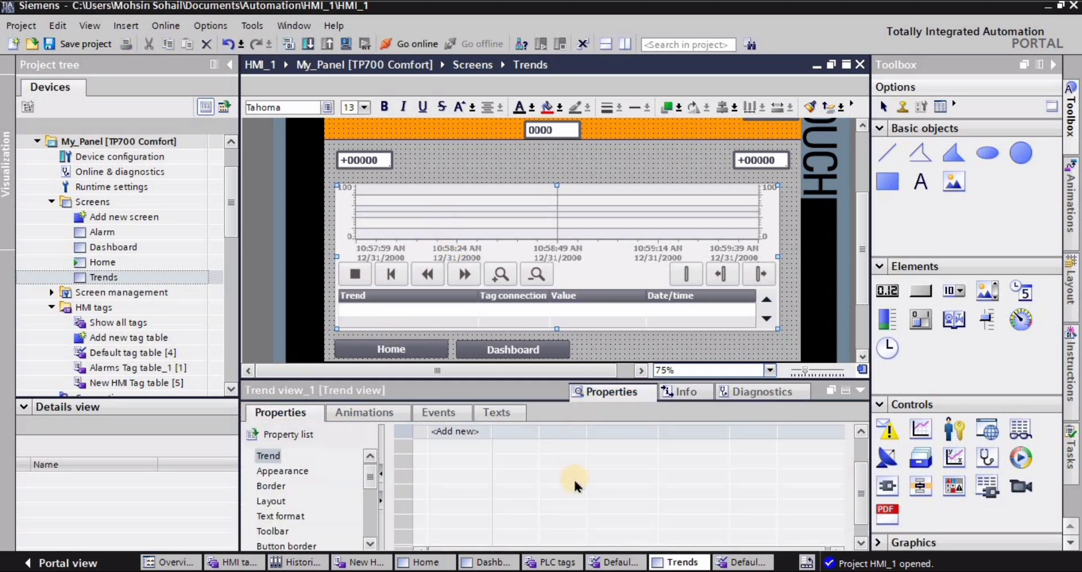
left_click(268, 456)
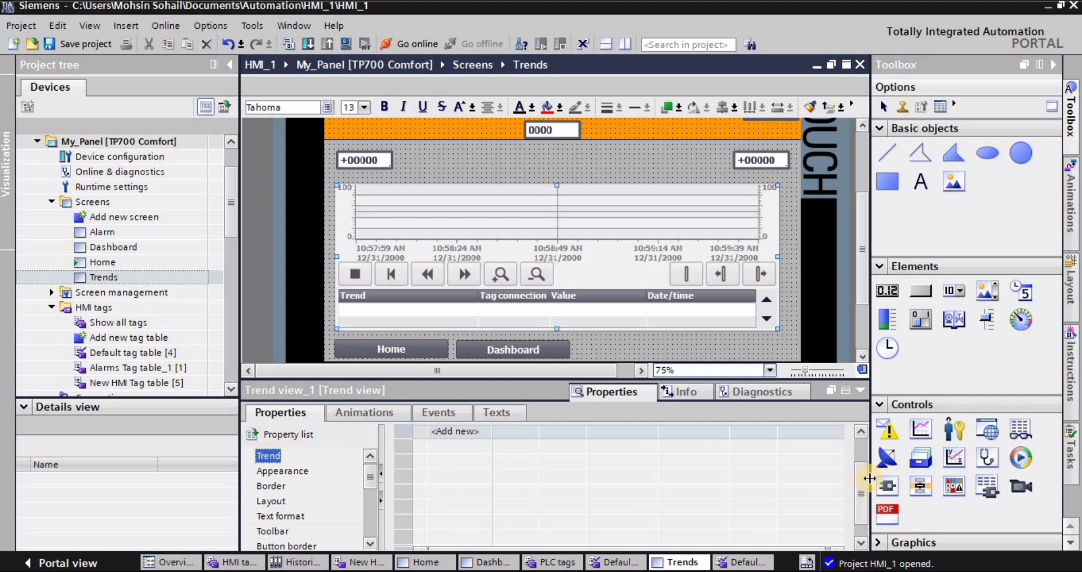
left_click_drag(863, 486, 595, 471)
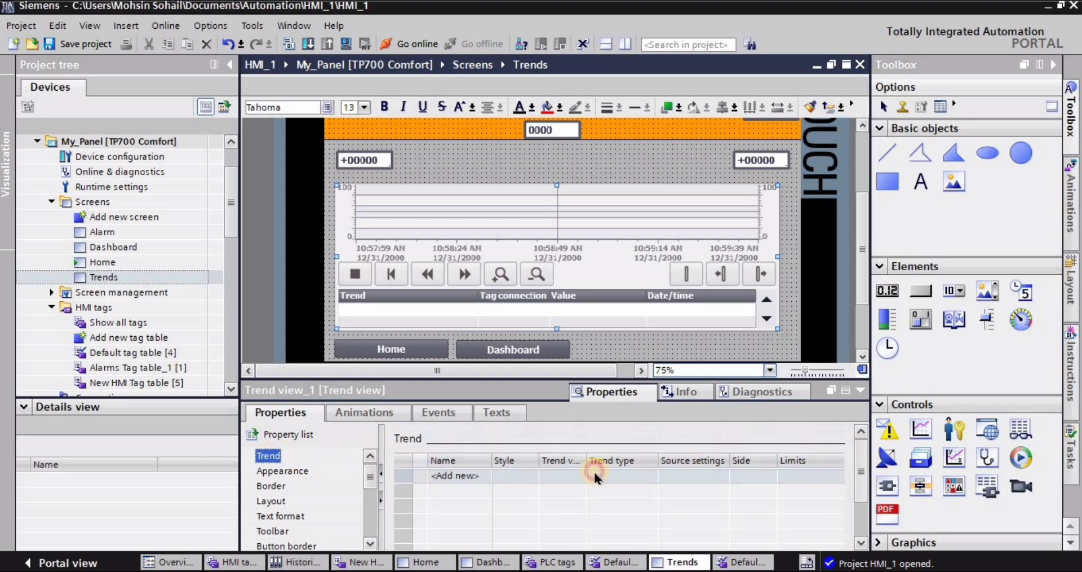
double_click(457, 476)
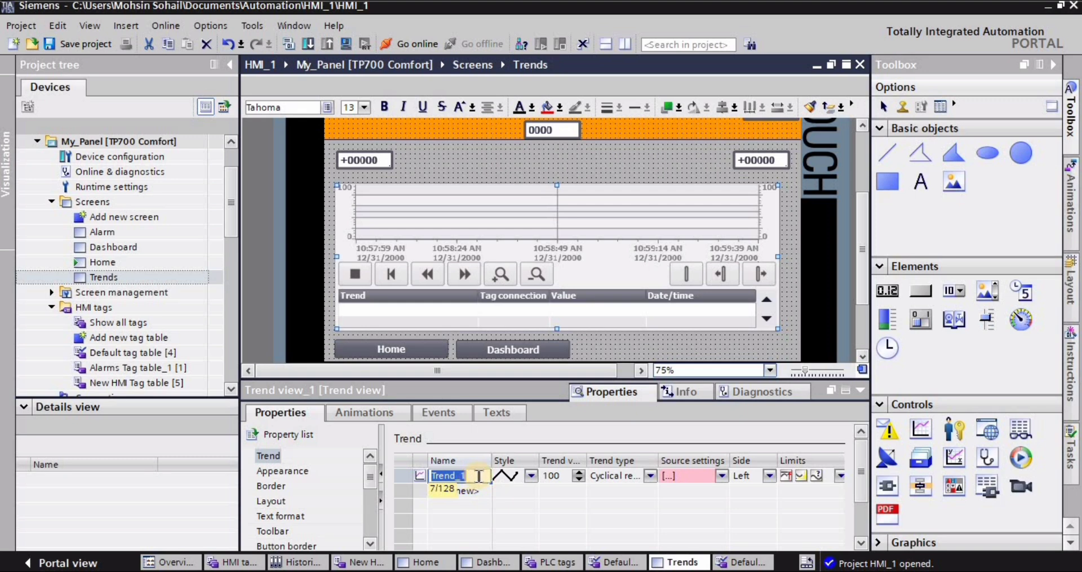
key("Return")
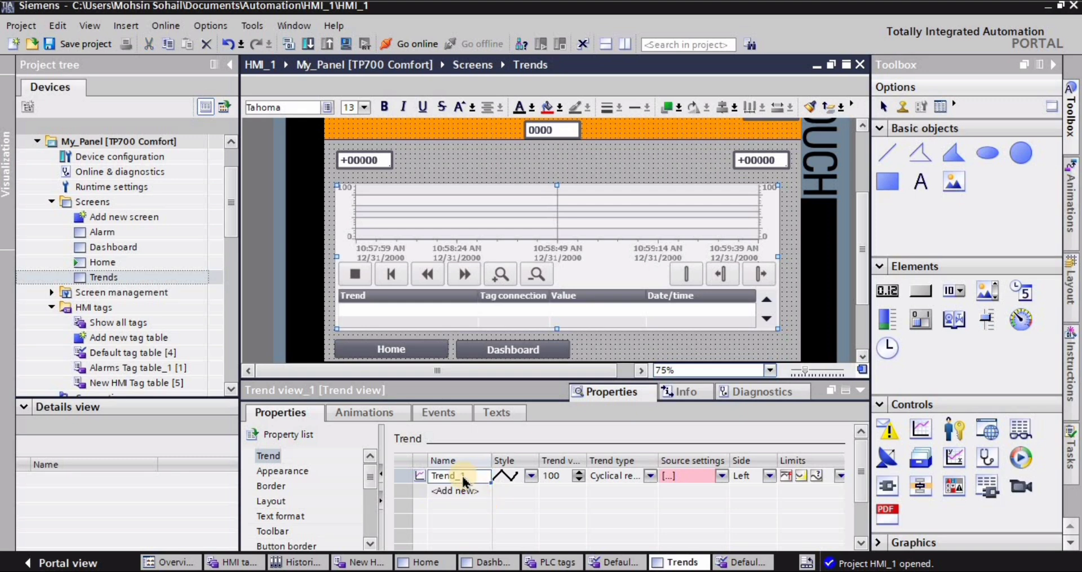
- Set the Trend_1 line style to width 2 with an orange line color
left_click(531, 477)
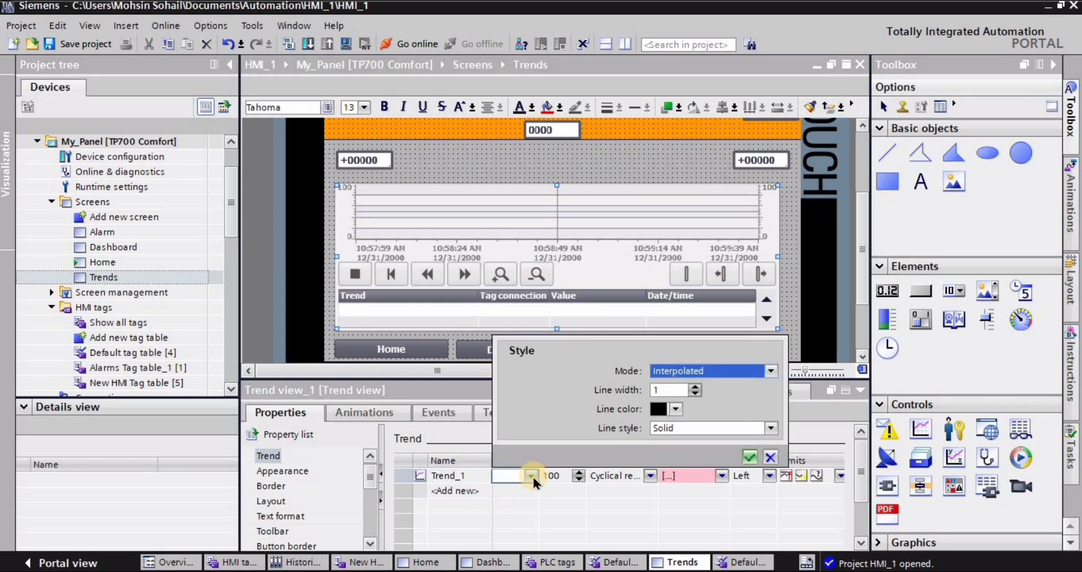
left_click(695, 387)
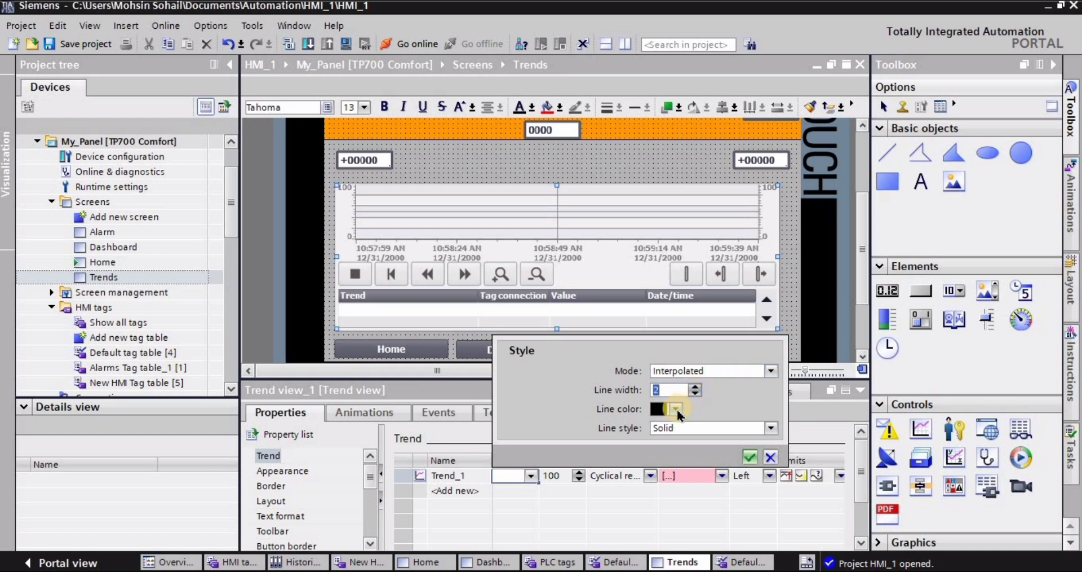
left_click(676, 408)
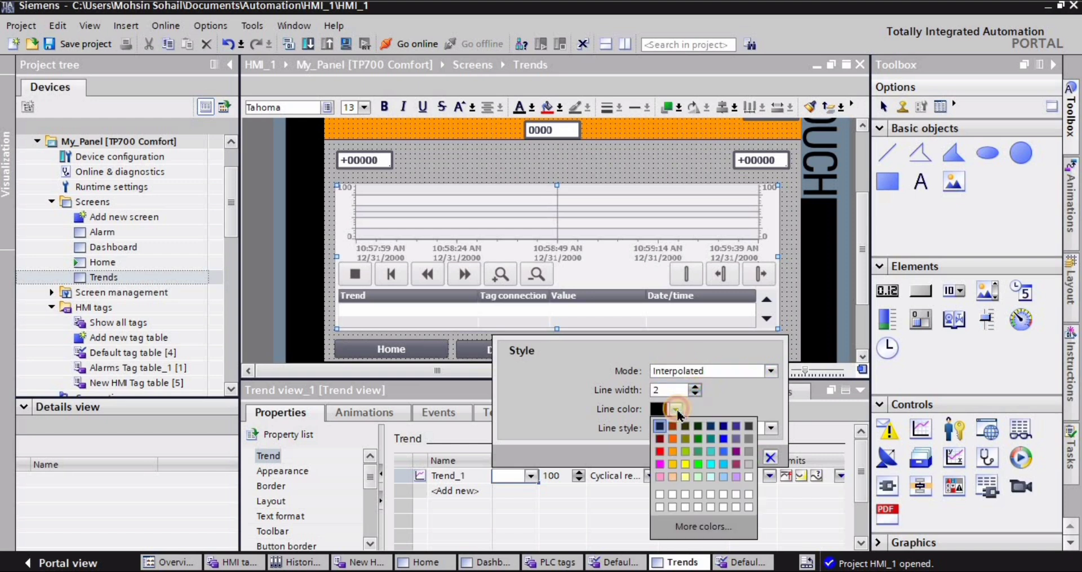
left_click(672, 439)
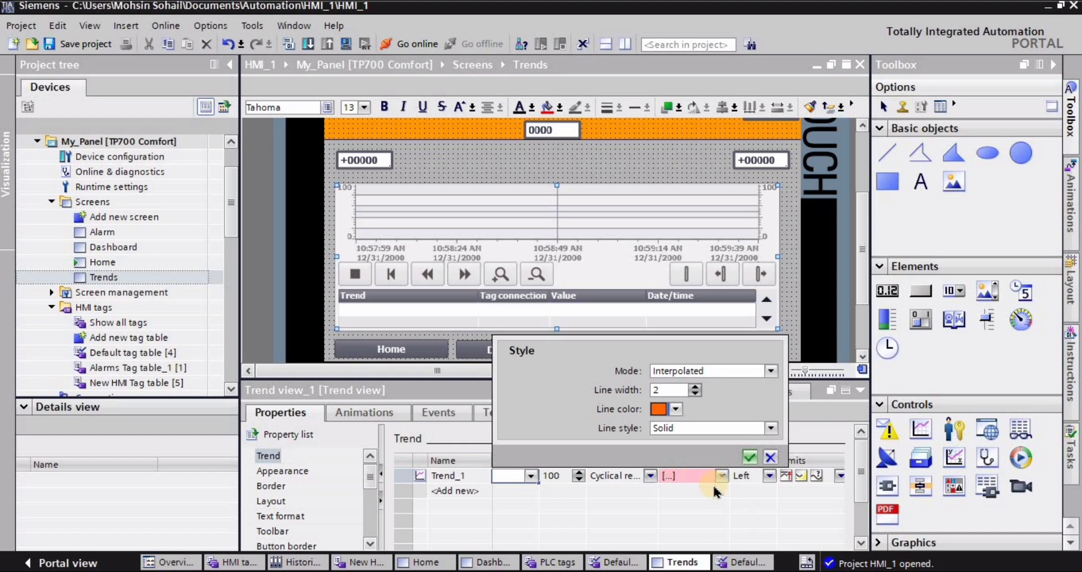
left_click(750, 458)
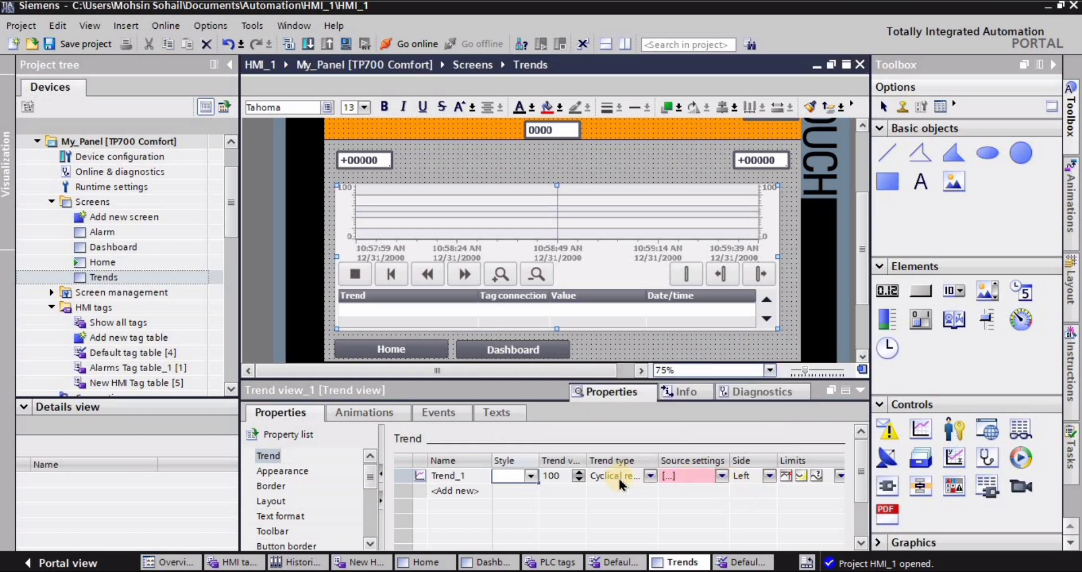
- Assign the HMI tag word_1 as the process value in Trend_1's source settings
left_click(602, 475)
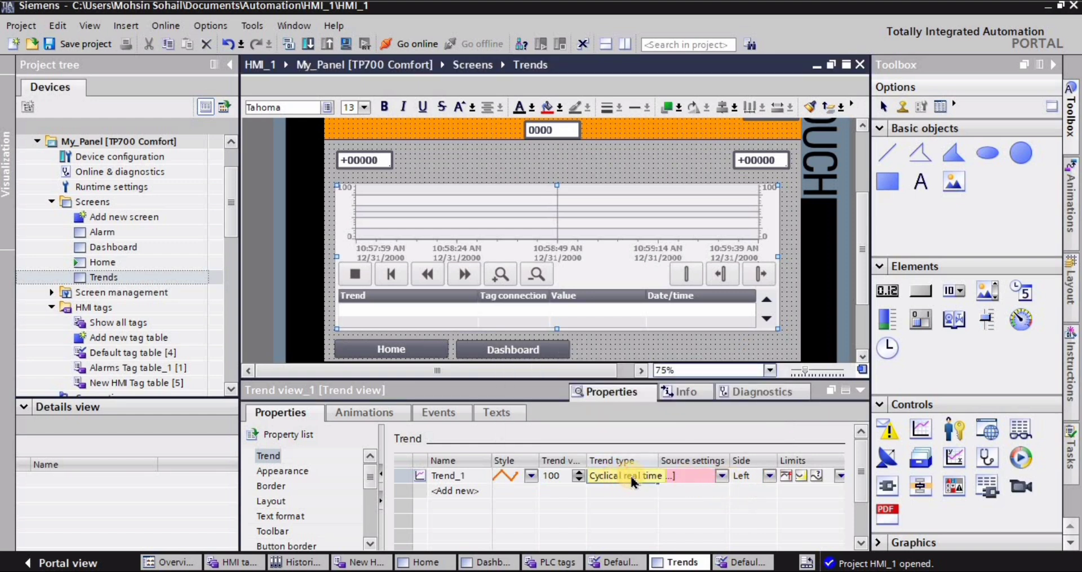
left_click(691, 476)
left_click(721, 477)
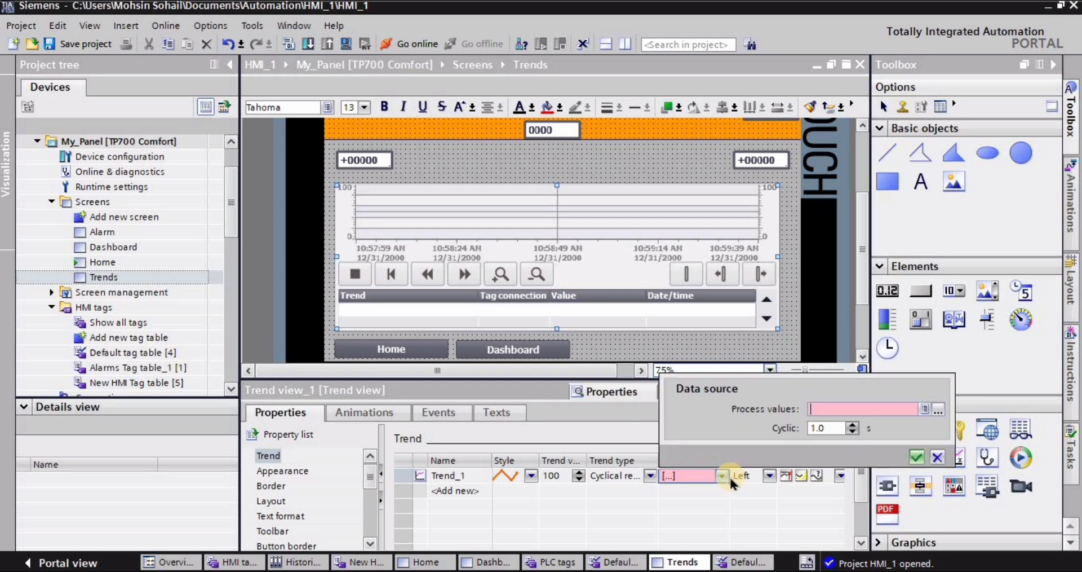
left_click(939, 410)
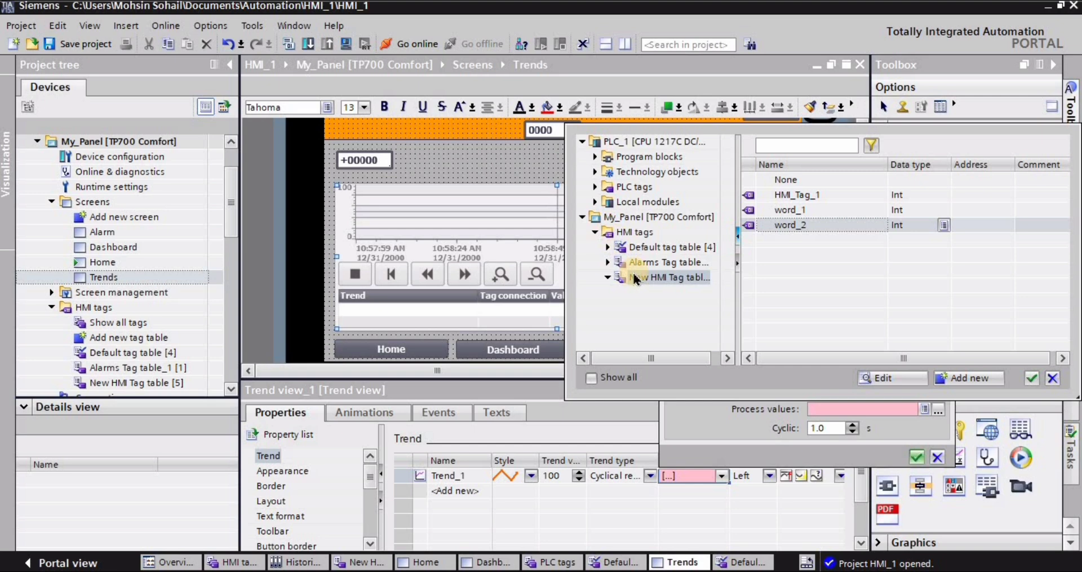
left_click(792, 210)
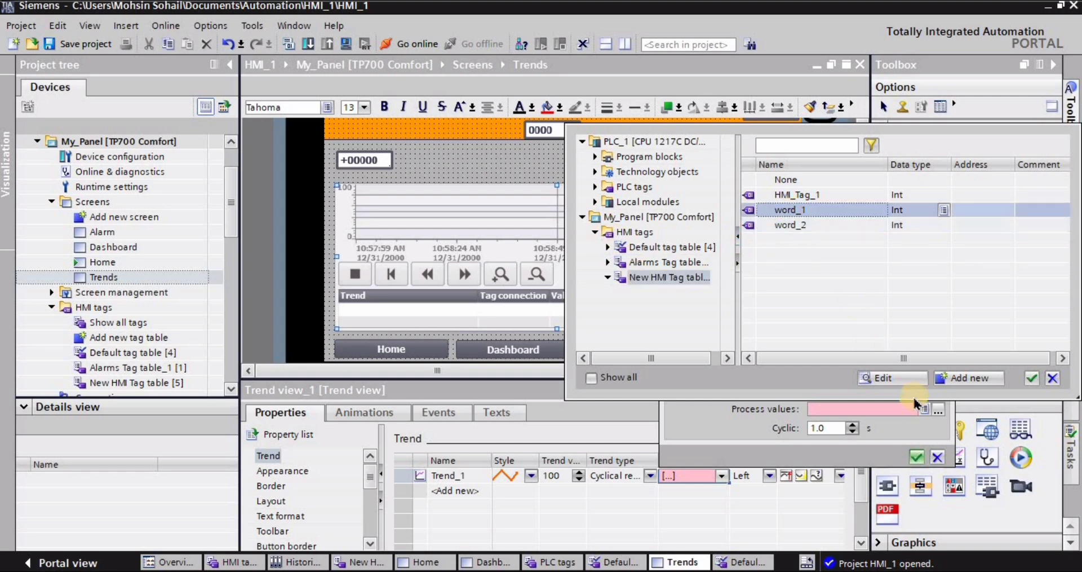
left_click(1032, 378)
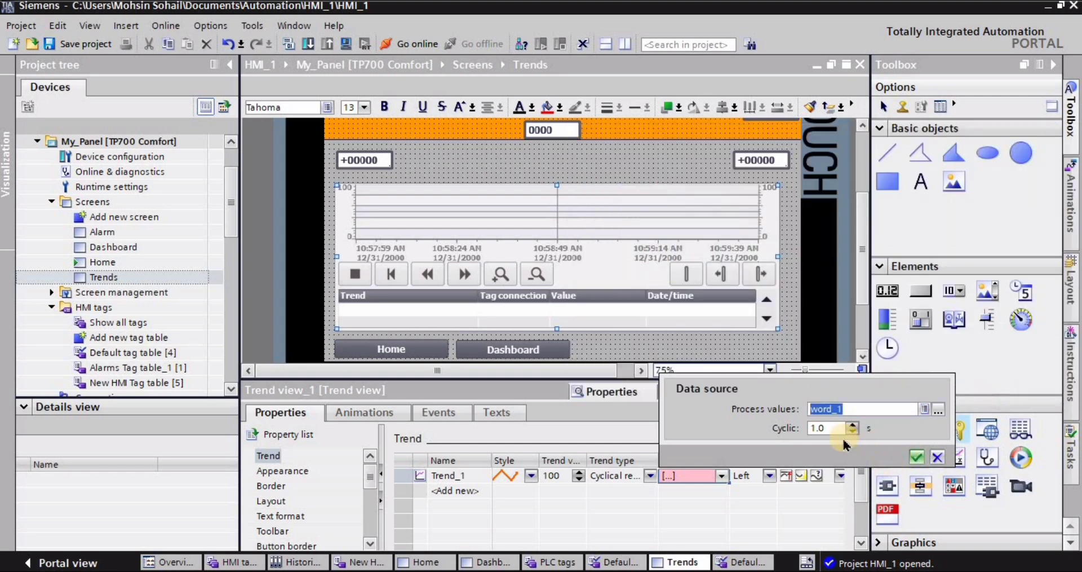
left_click(916, 460)
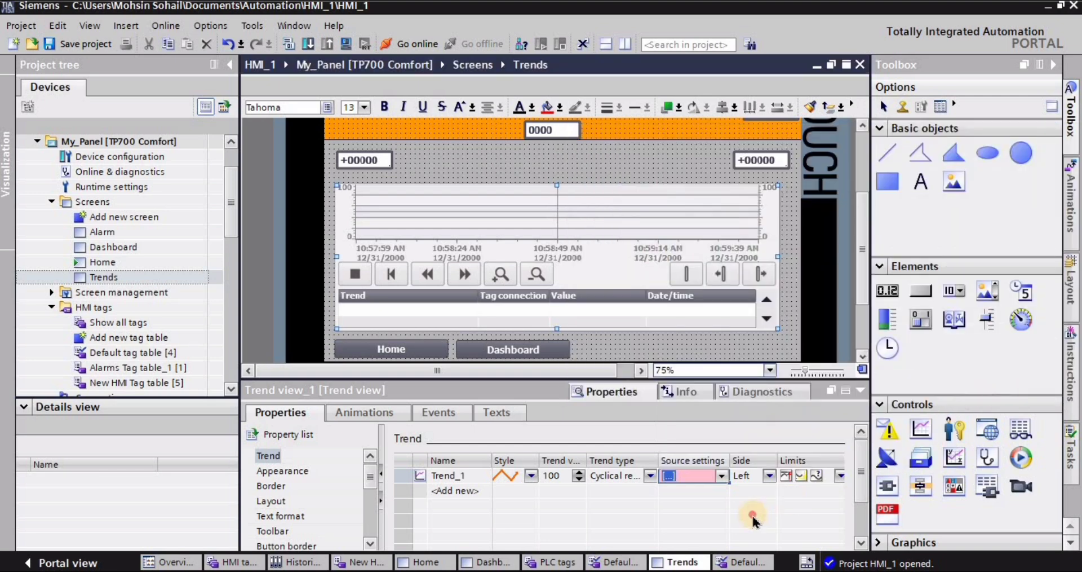
- Add a second trend with the default name and give it a bright green line, keeping the Interpolated mode
left_click(455, 490)
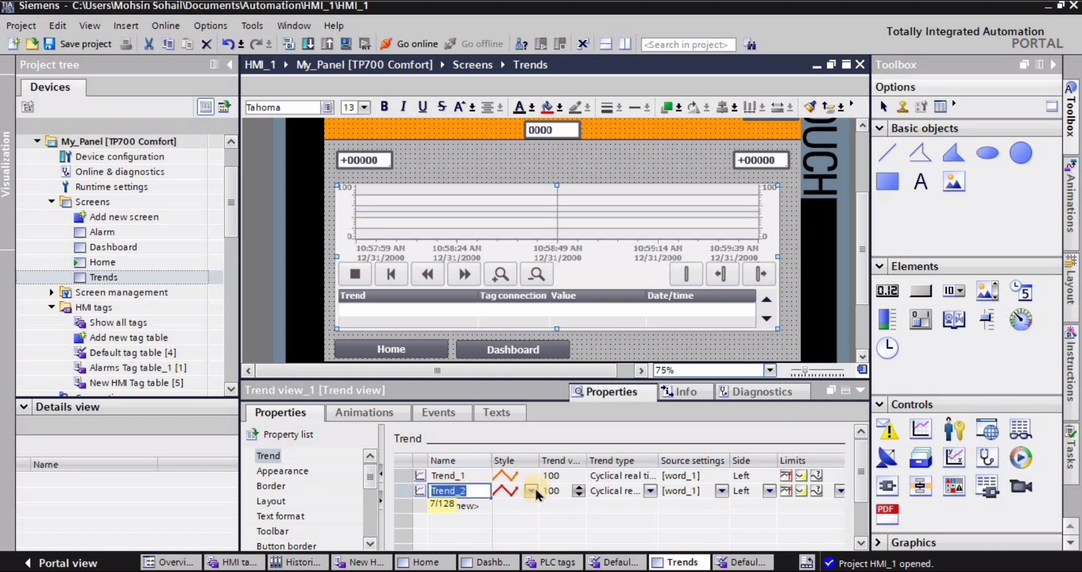
left_click(532, 490)
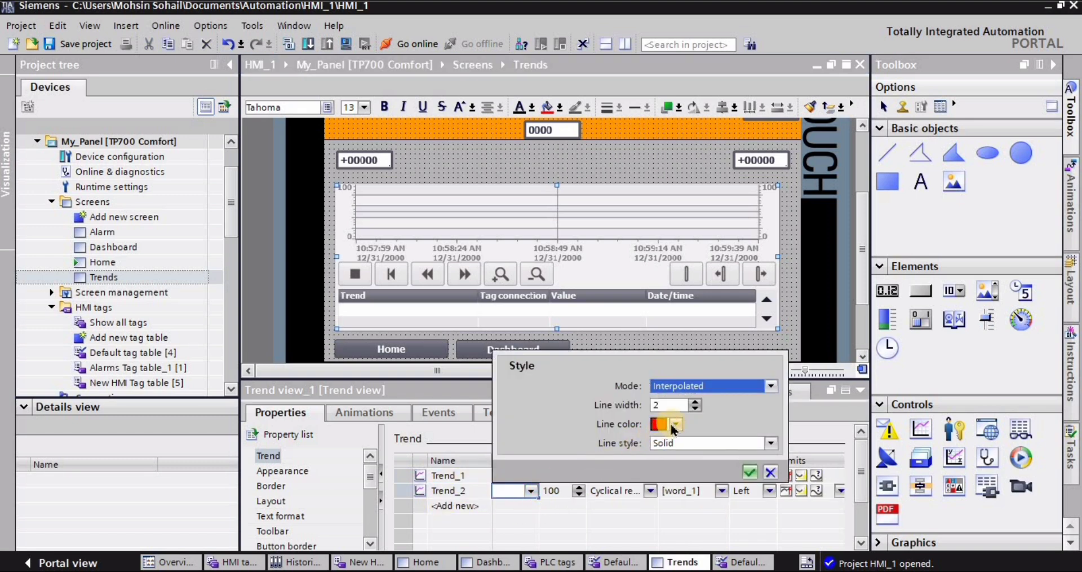
left_click(675, 423)
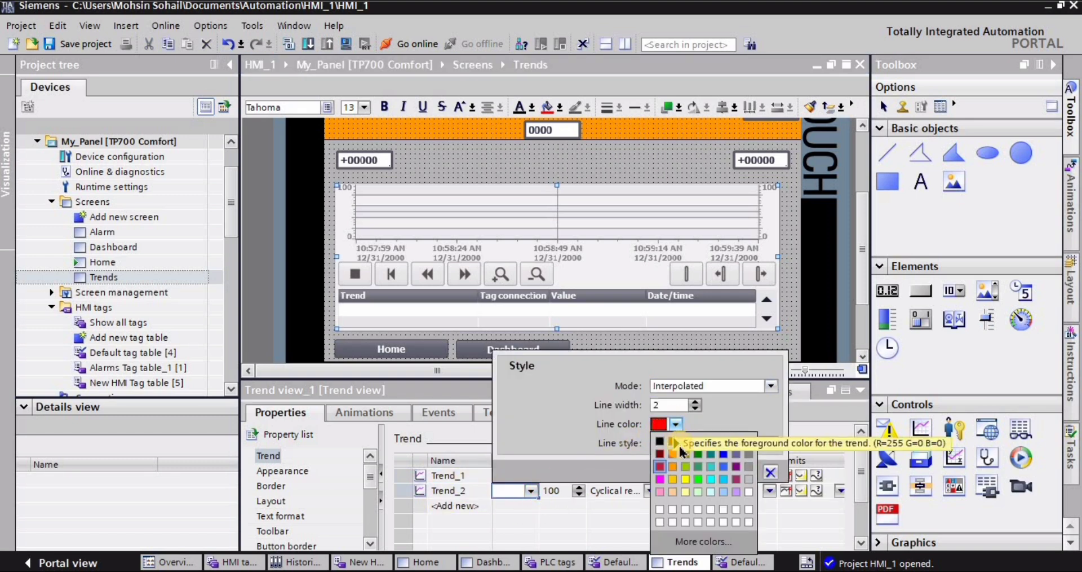
left_click(698, 476)
left_click(678, 388)
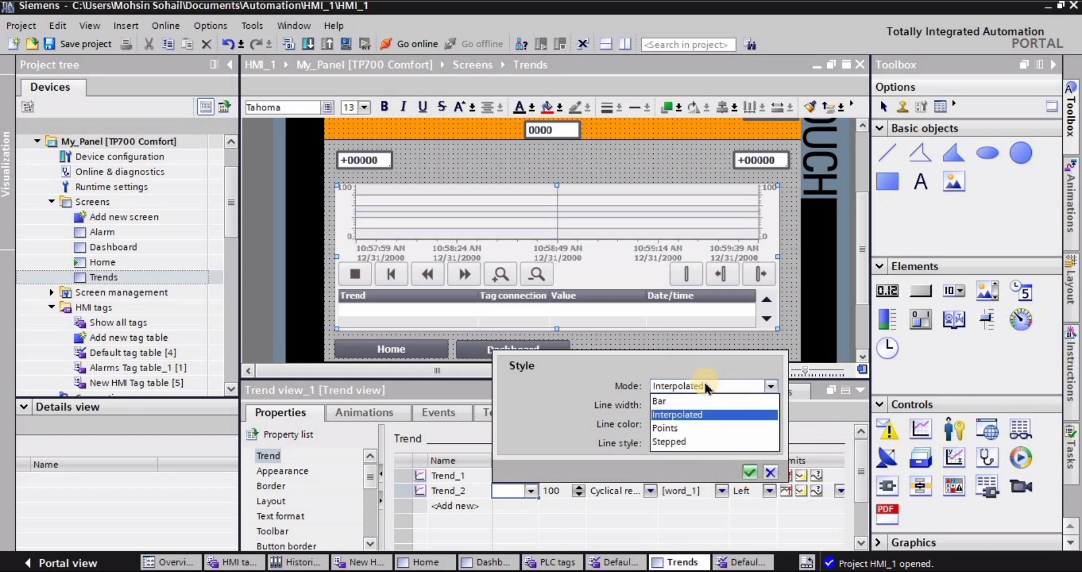
left_click(664, 410)
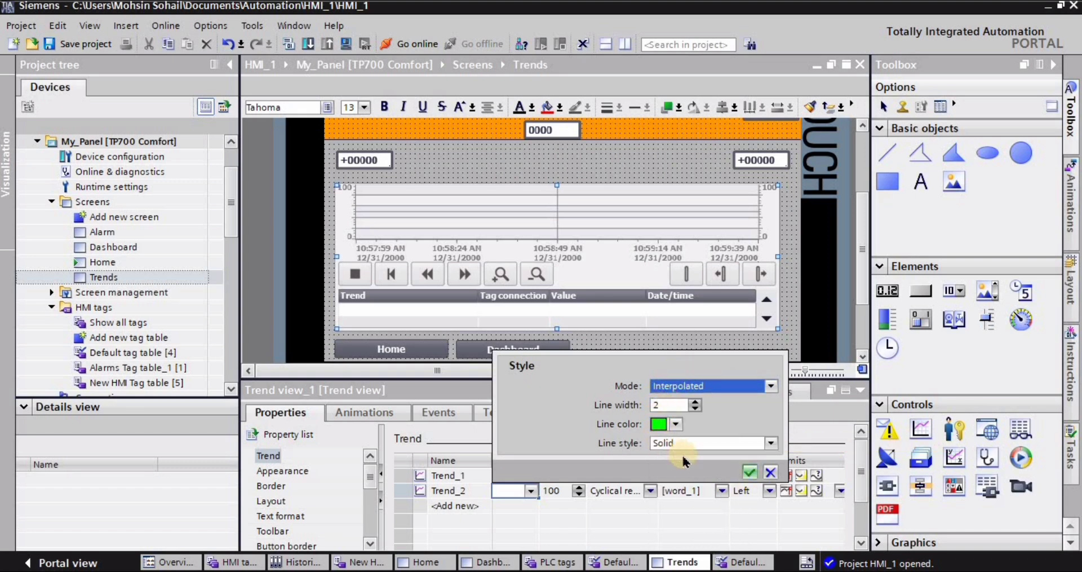
left_click(750, 471)
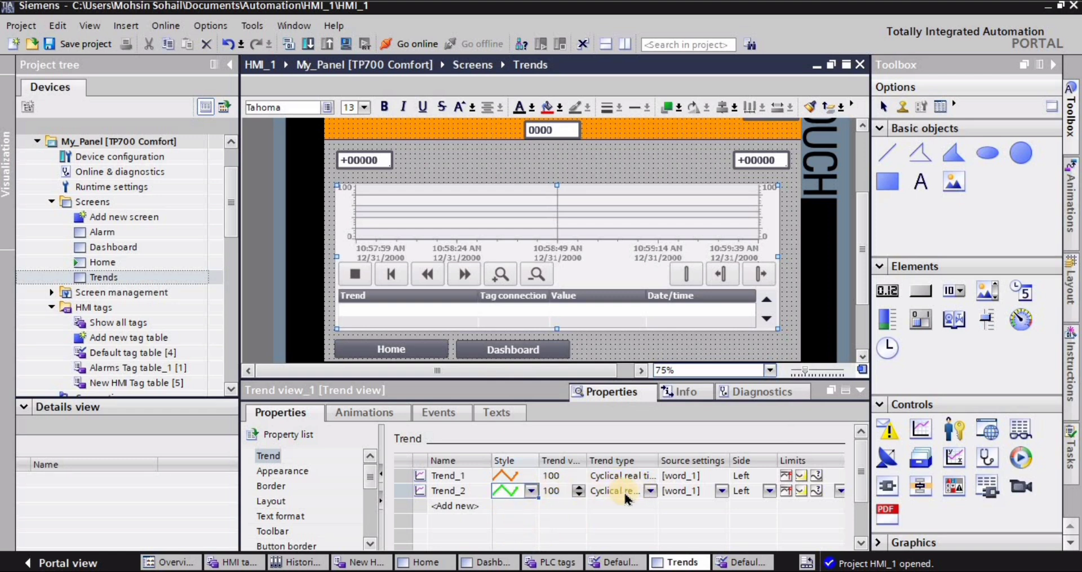
- Try to assign the HMI tag word_2 as Trend_2's process value
left_click(684, 493)
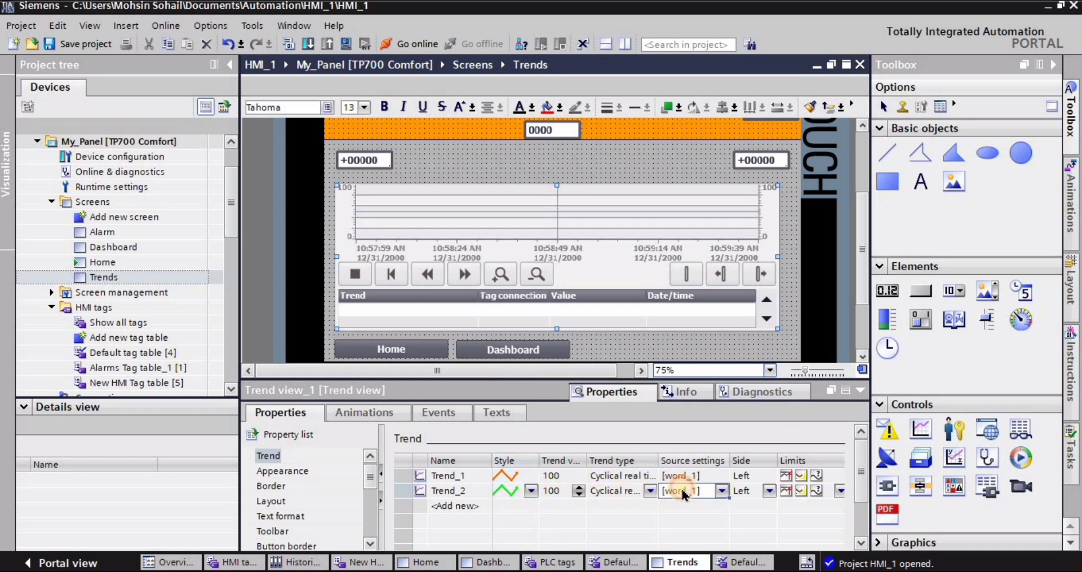
left_click(722, 491)
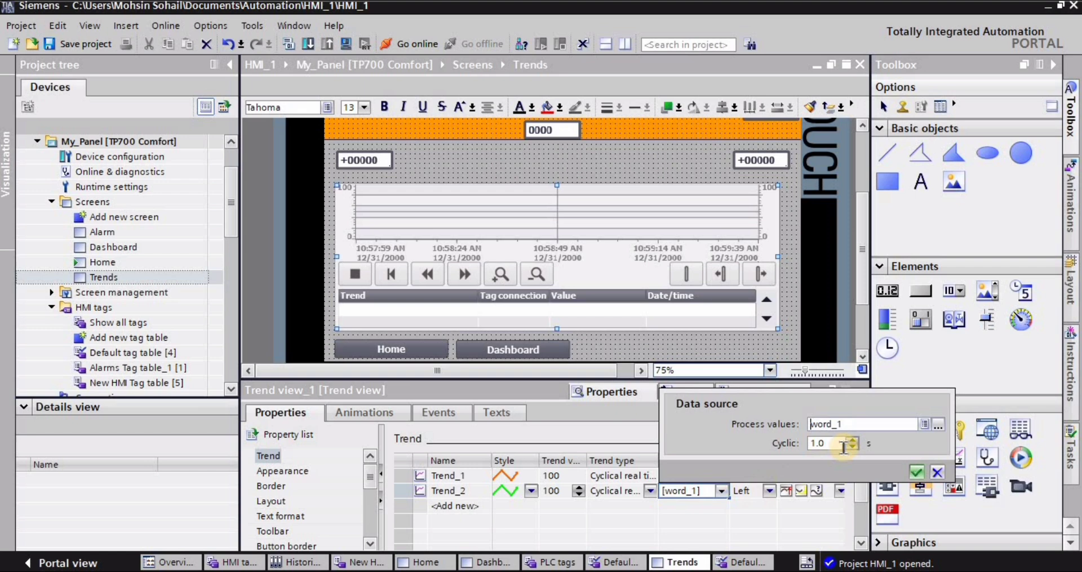
left_click(938, 426)
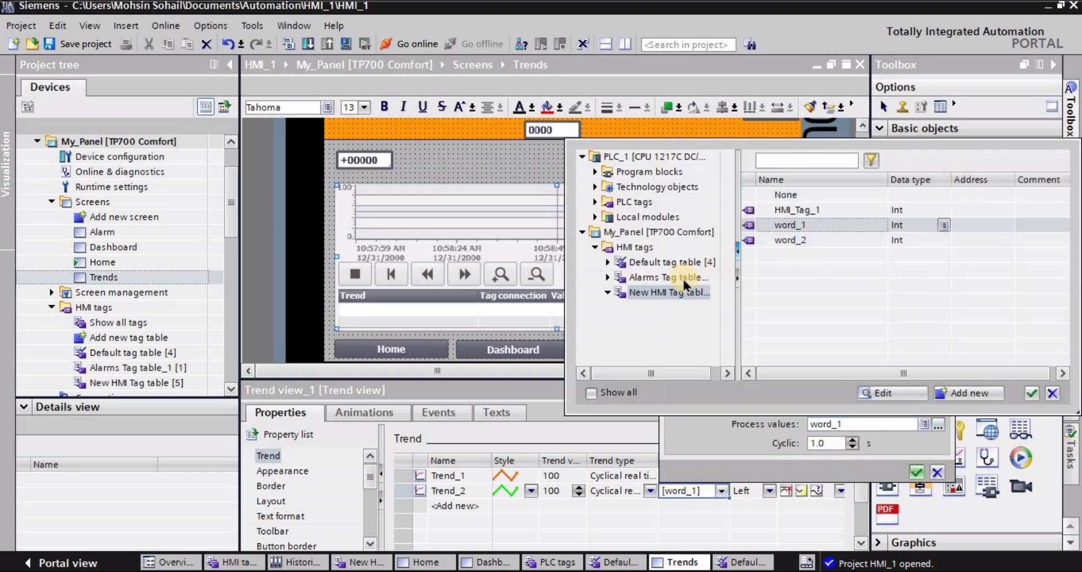
left_click(787, 241)
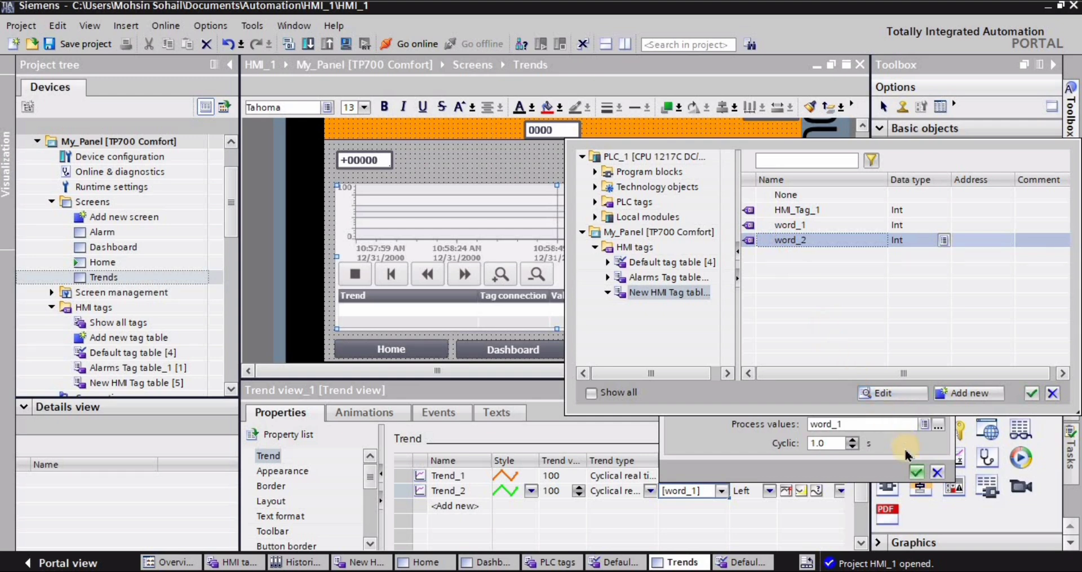
left_click(916, 480)
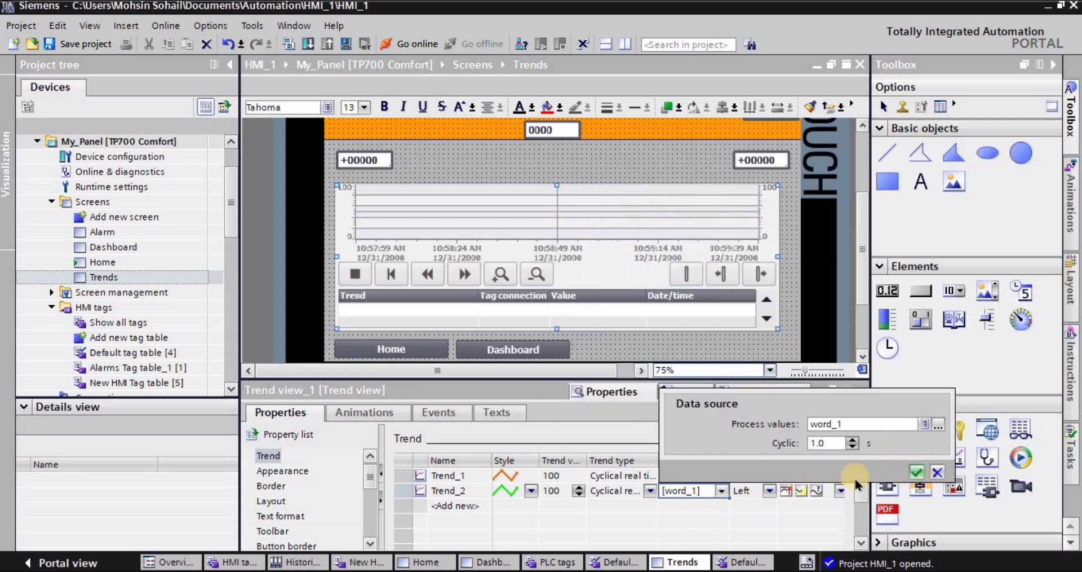
left_click(916, 473)
left_click(689, 507)
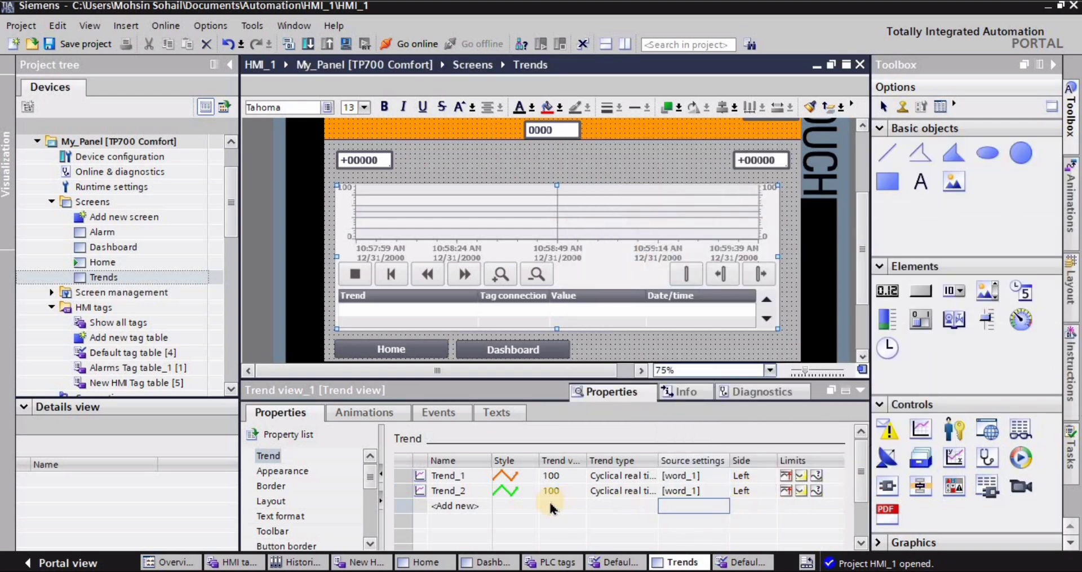
- Set the process value in Trend_2's source settings to the HMI tag word_2
left_click(507, 491)
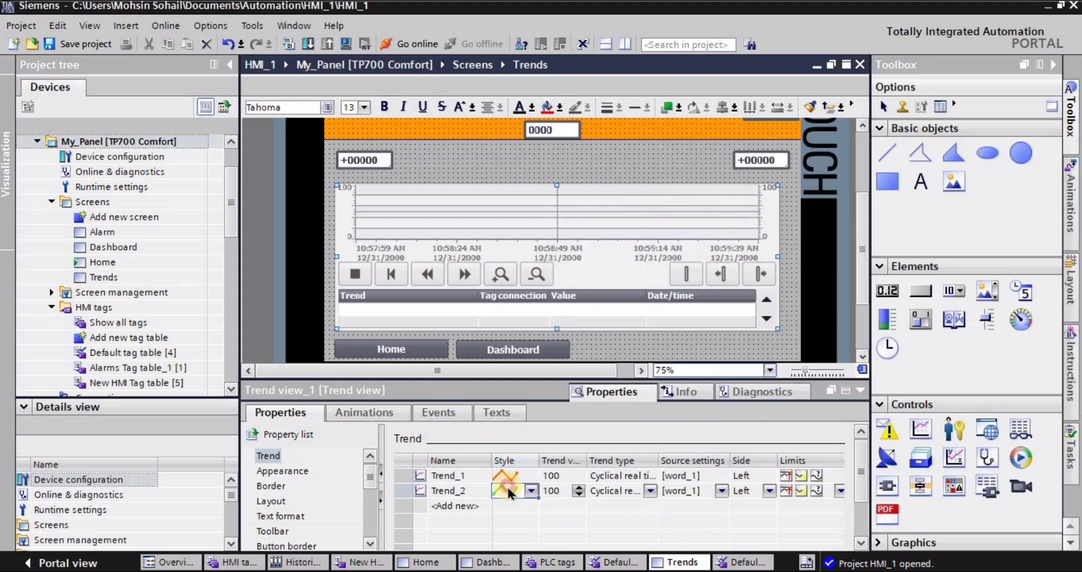
left_click(721, 492)
left_click(722, 491)
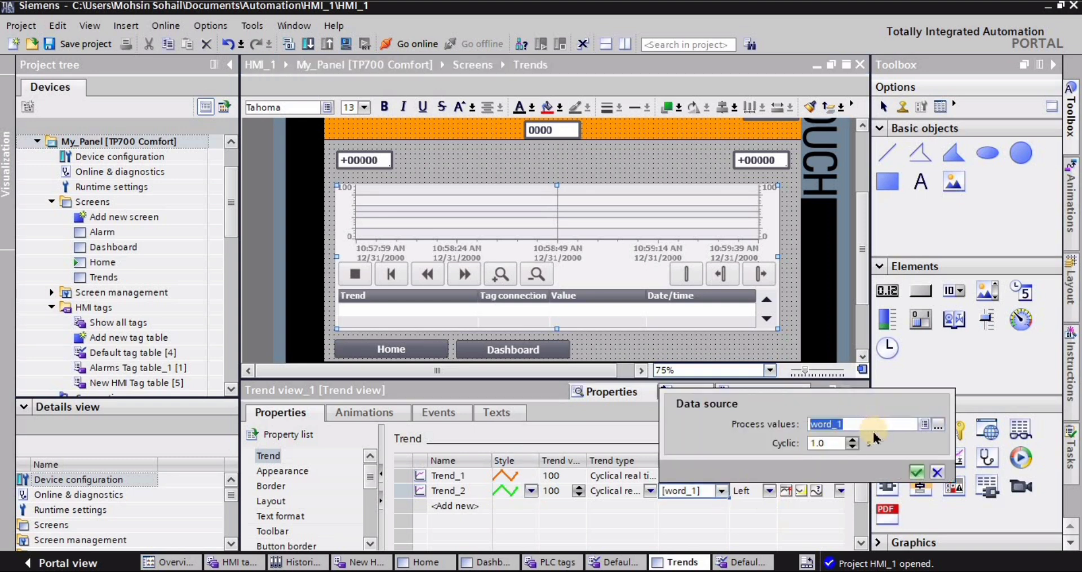
left_click(938, 424)
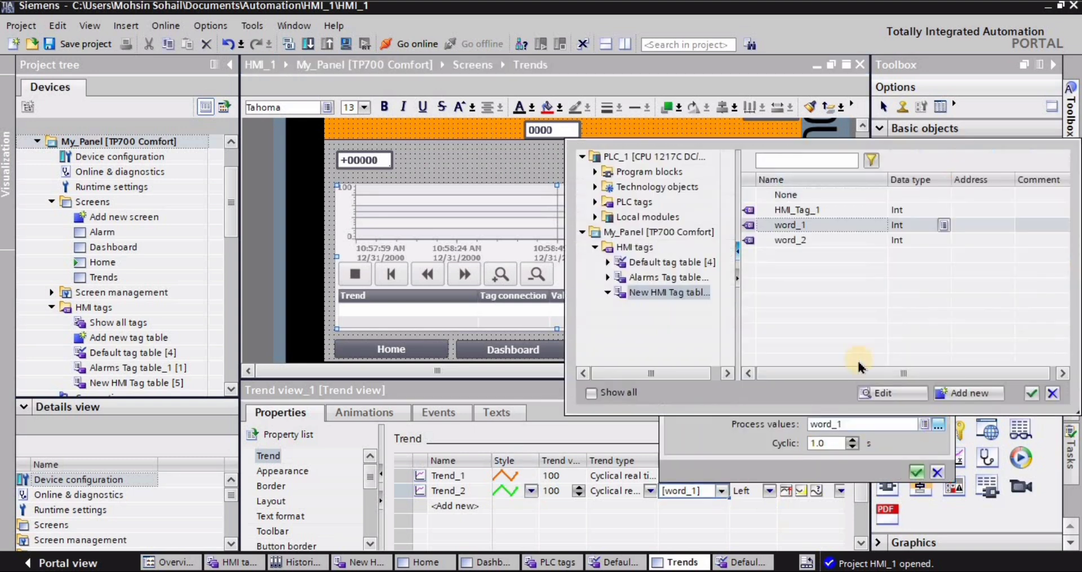
left_click(795, 240)
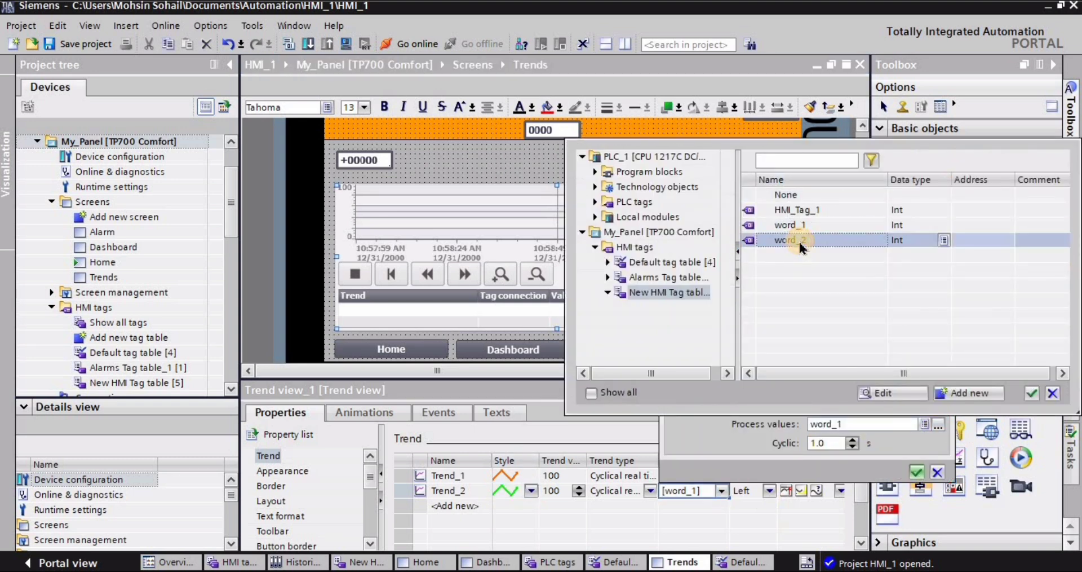
left_click(1034, 394)
left_click(917, 472)
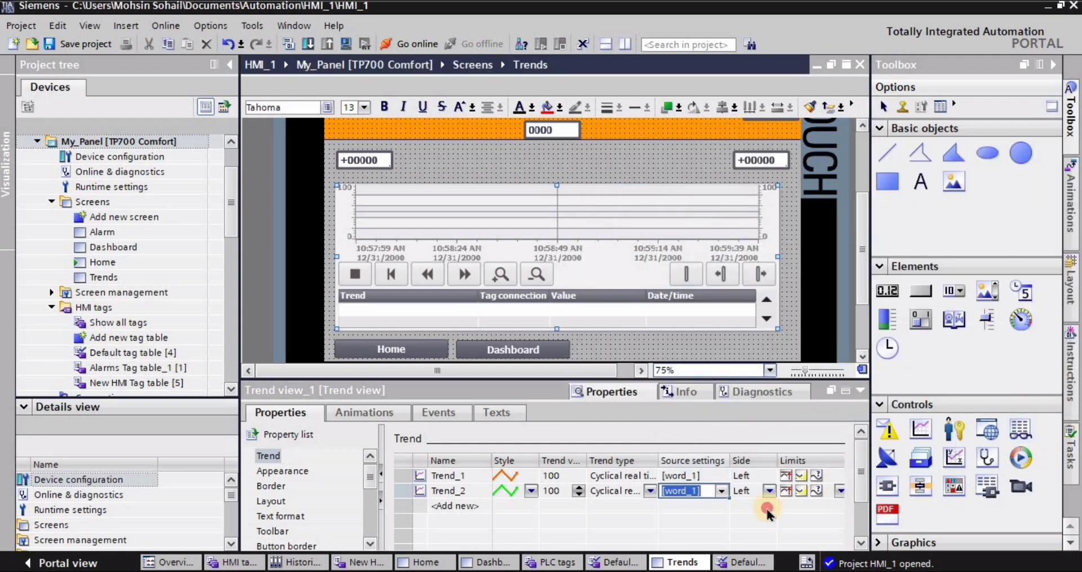
left_click(767, 509)
left_click(697, 494)
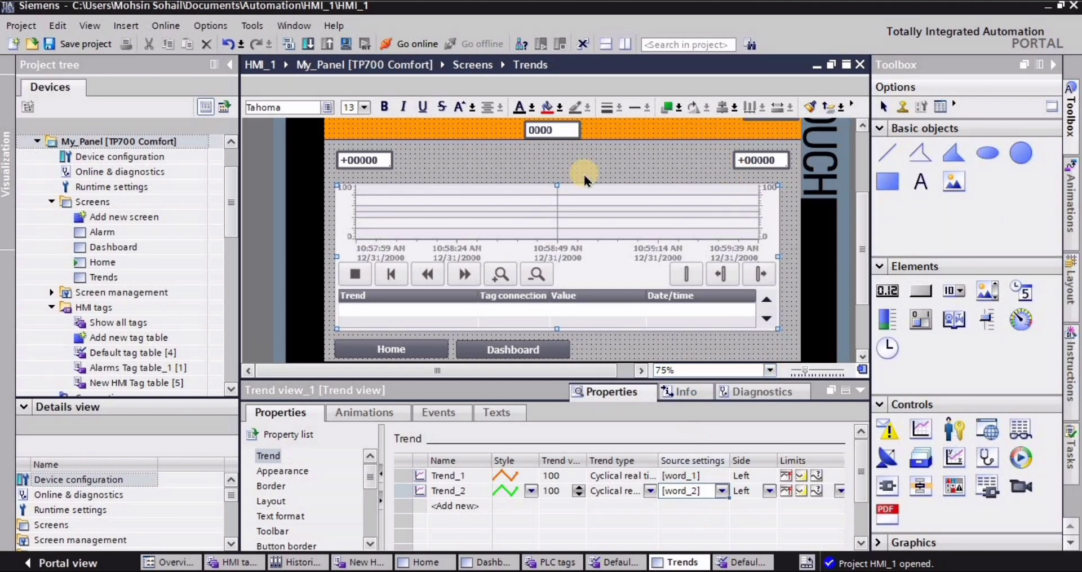
- Fill the word_1 I/O field above the trend view with red and the word_2 I/O field with bright green
left_click(358, 157)
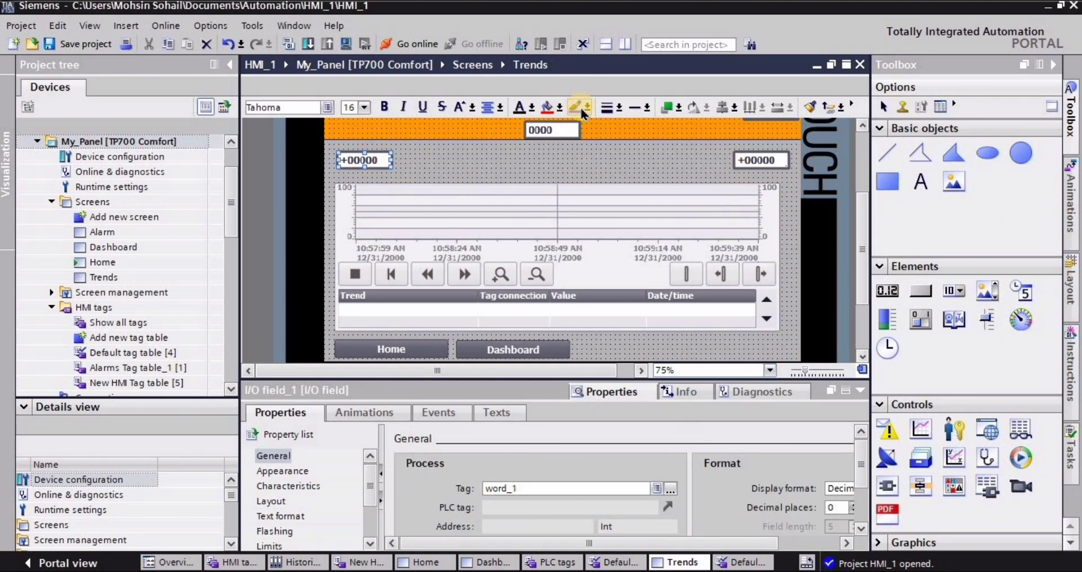
left_click(548, 107)
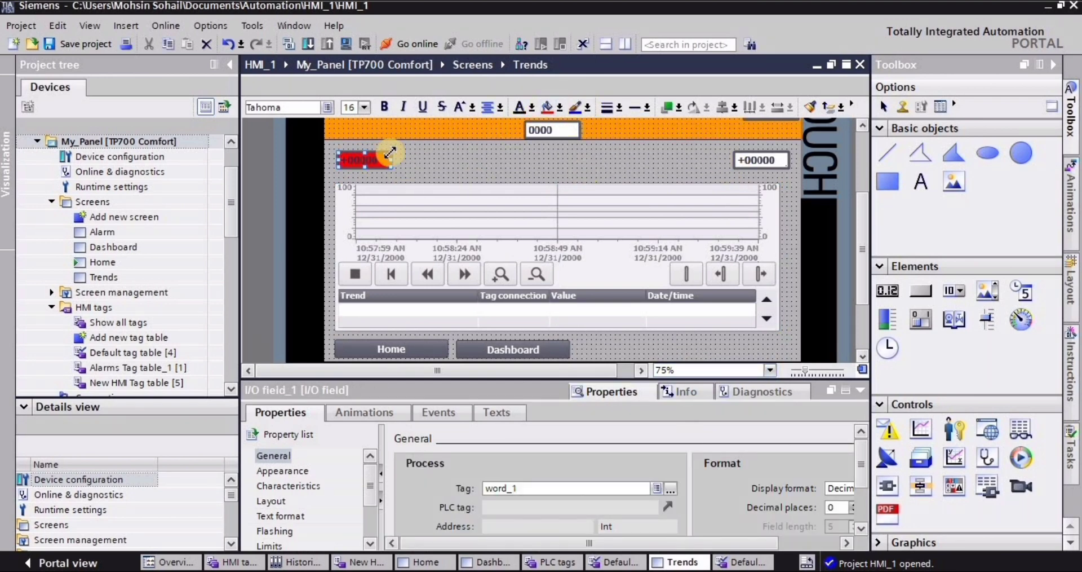
left_click(756, 159)
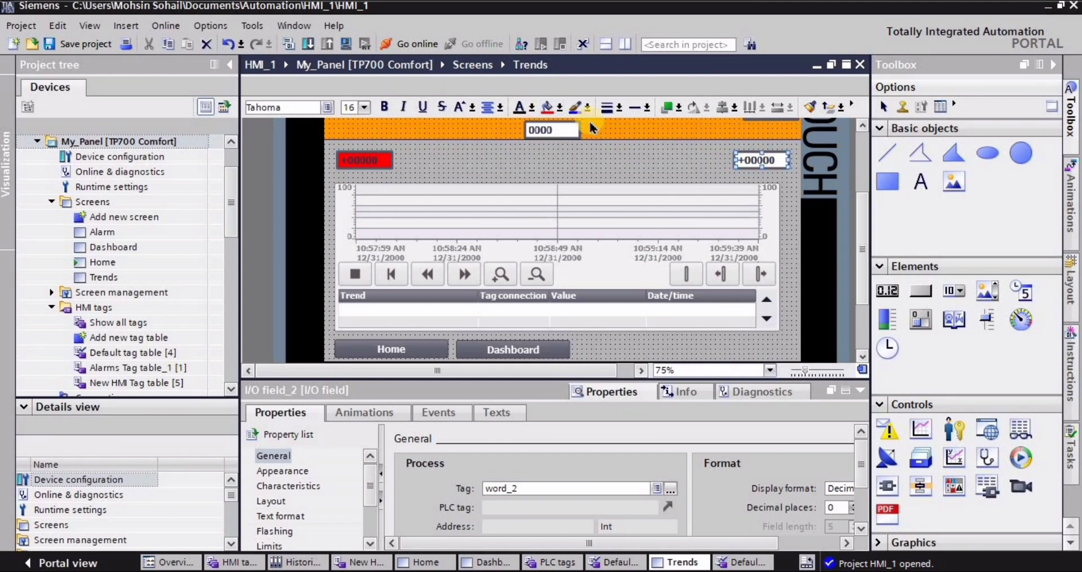
left_click(560, 107)
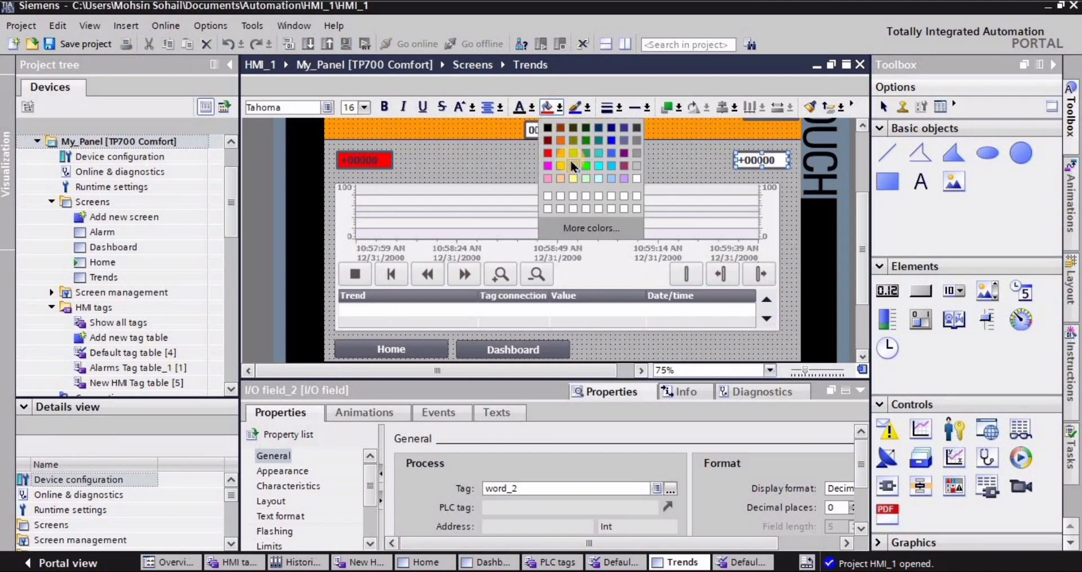
left_click(620, 177)
left_click(697, 158)
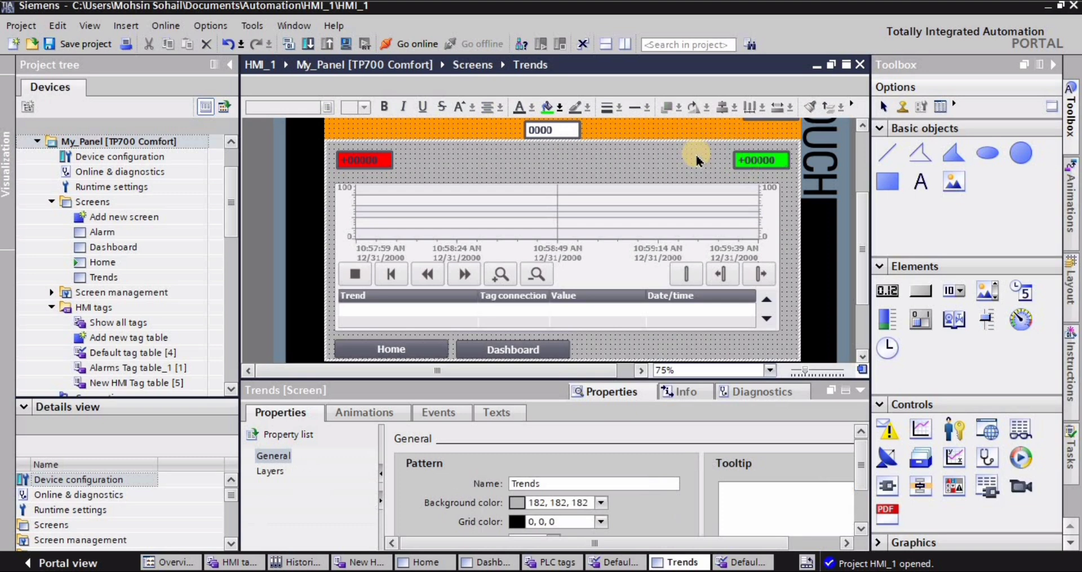
- Start the runtime simulation of the HMI panel
left_click(353, 50)
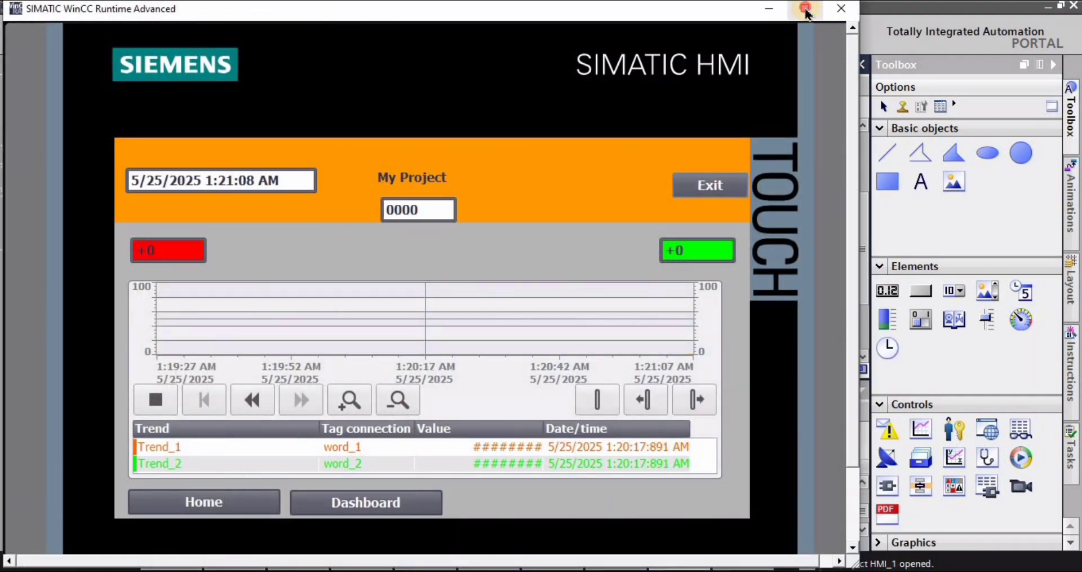
- Maximize the runtime simulation window and test navigation from the Trends screen to Home and back to Trends
left_click(805, 9)
left_click(198, 495)
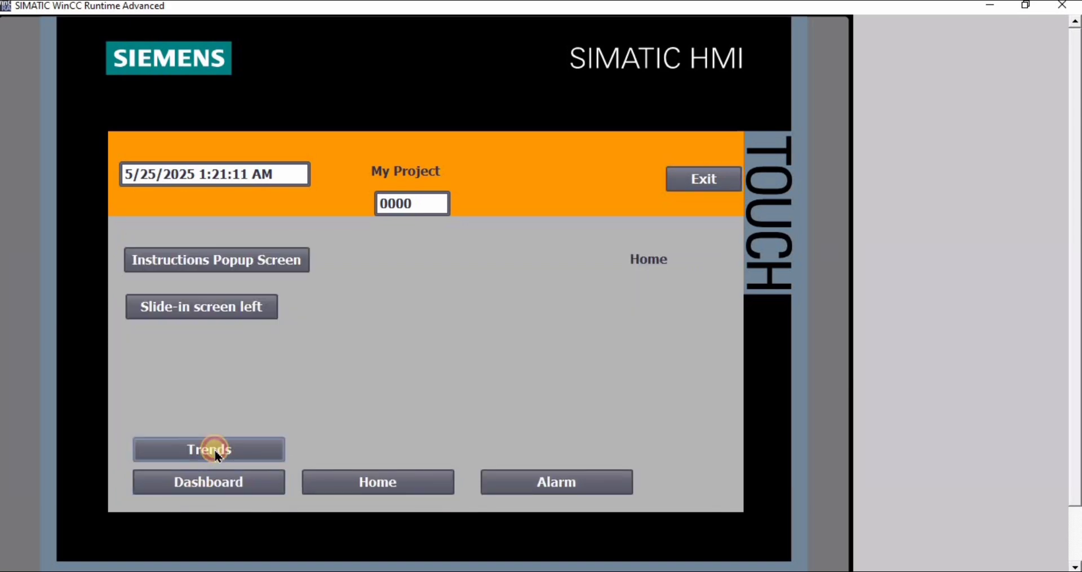
left_click(215, 449)
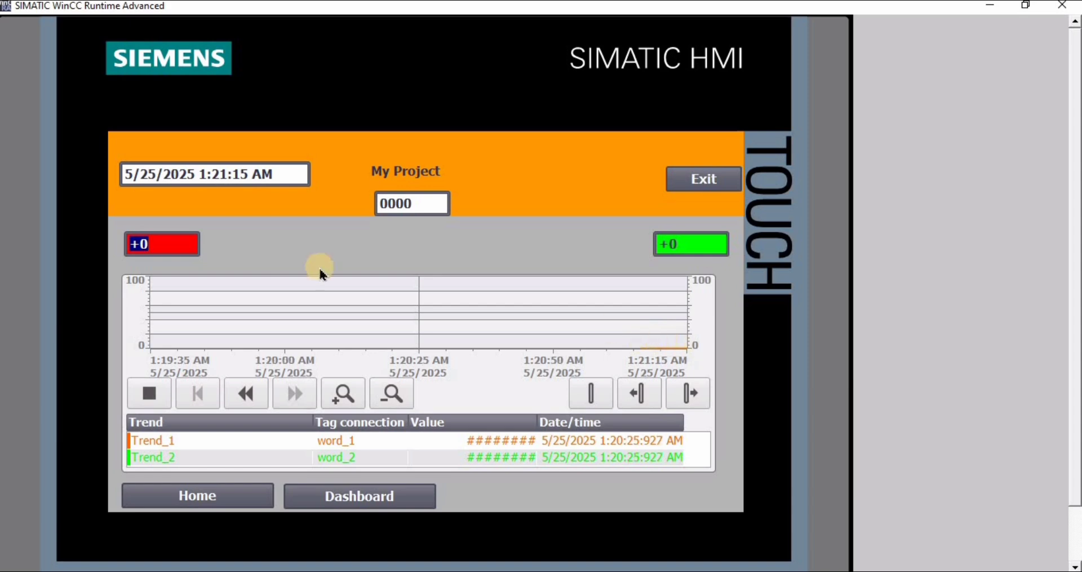
- Set the red word_1 I/O field to 50 on the simulated Trends screen
left_click(190, 252)
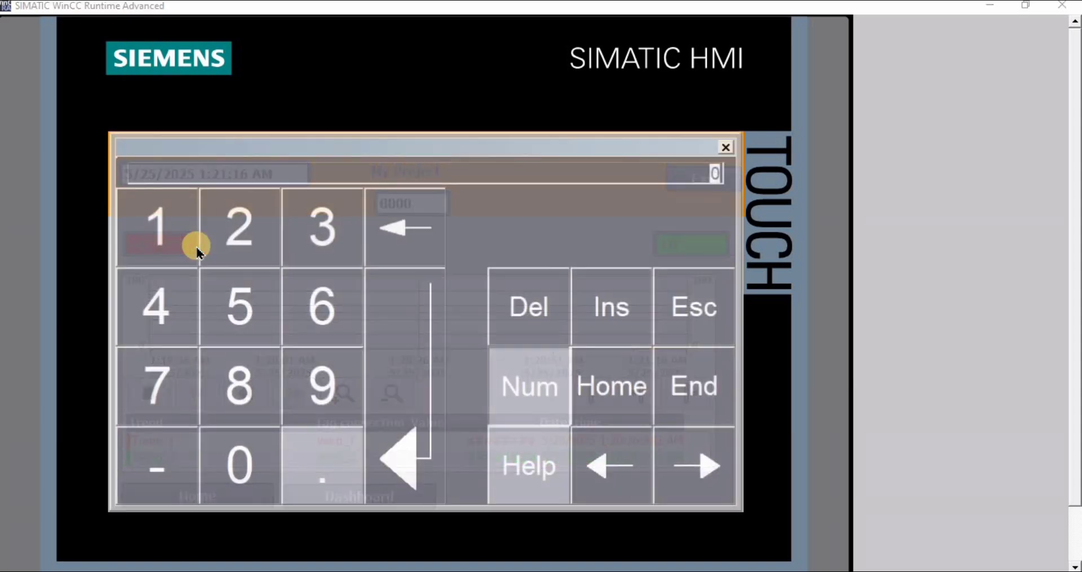
left_click(244, 325)
left_click(239, 467)
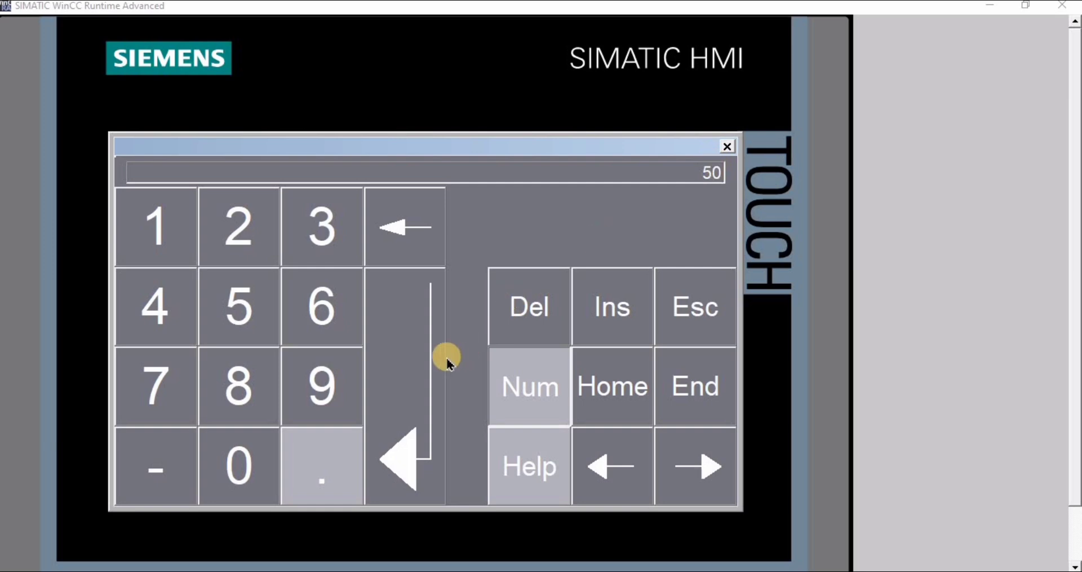
left_click(391, 394)
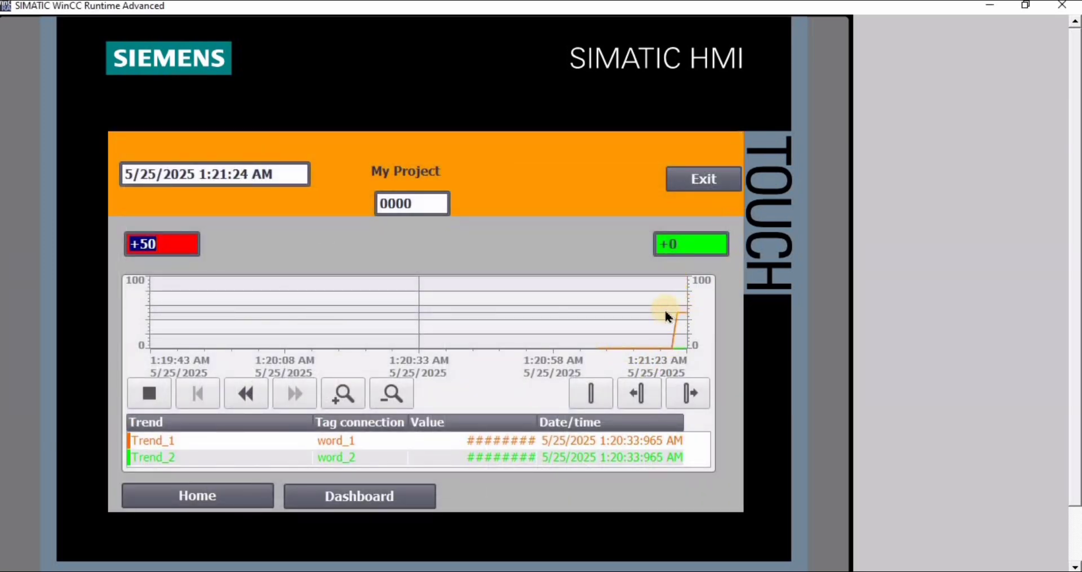
- Set the green word_2 I/O field to 60 on the simulated Trends screen
left_click(700, 247)
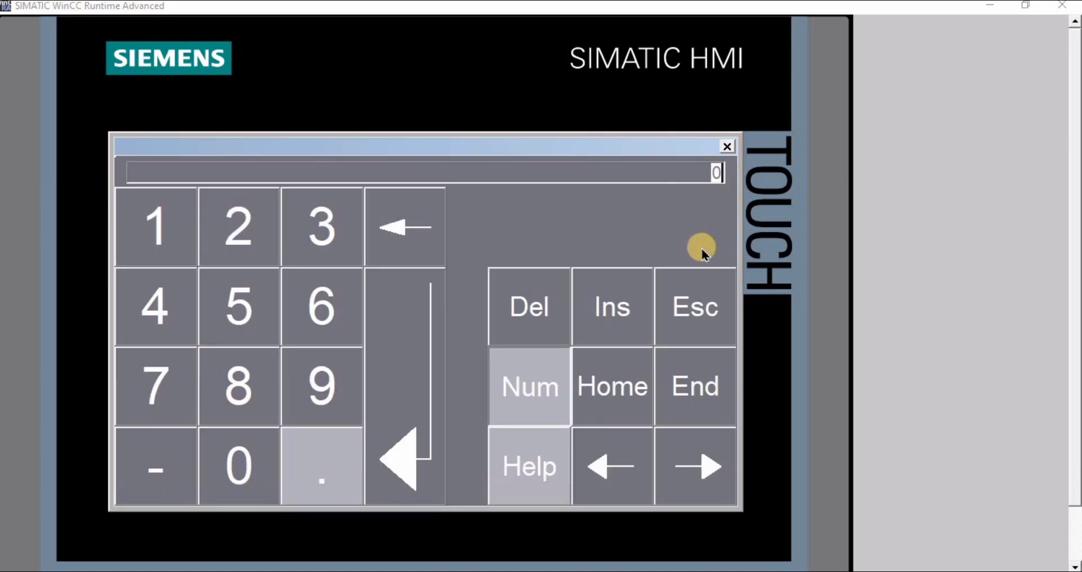
left_click(331, 302)
left_click(238, 475)
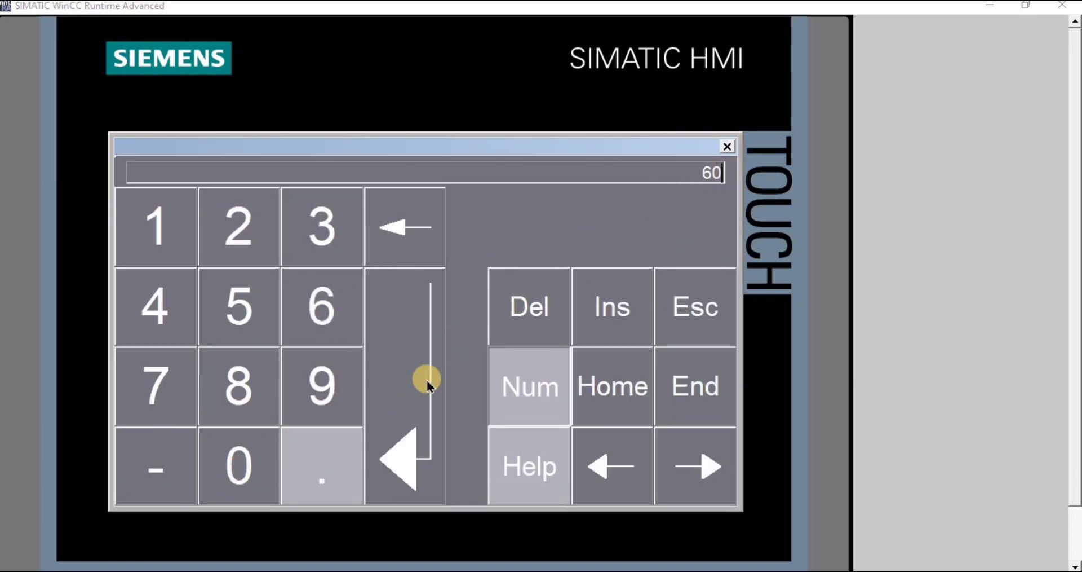
left_click(400, 443)
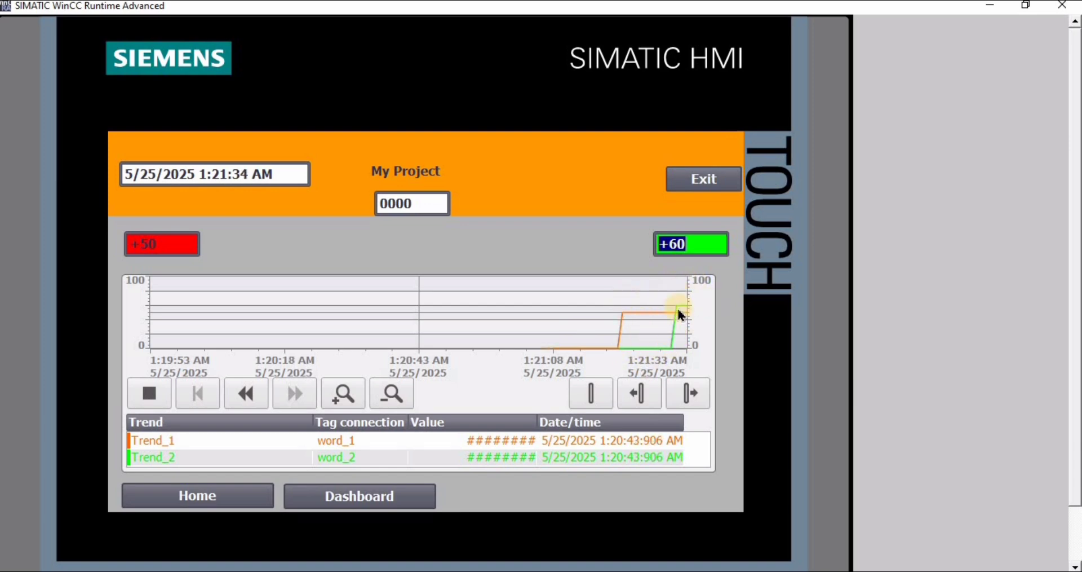
- Raise the green word_2 I/O field in two stages, first to 90 and finally to 100
left_click(697, 248)
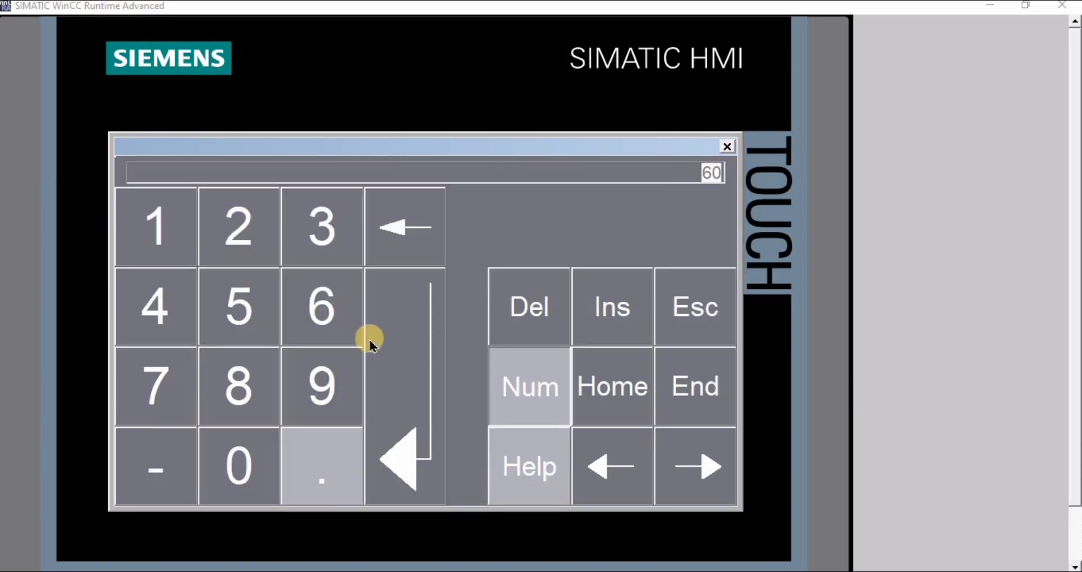
left_click(321, 372)
left_click(248, 465)
left_click(411, 384)
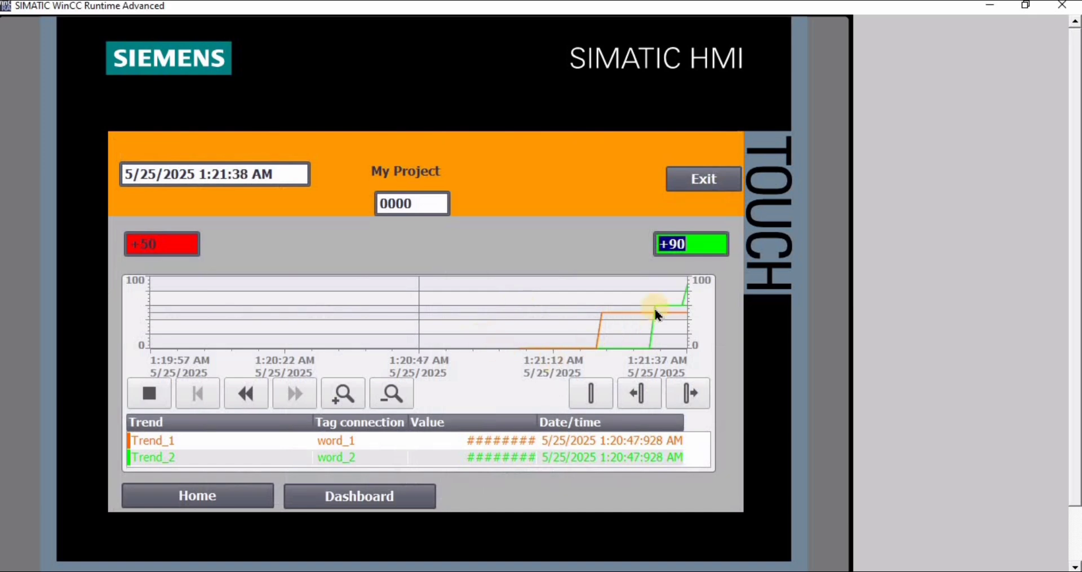
left_click(698, 244)
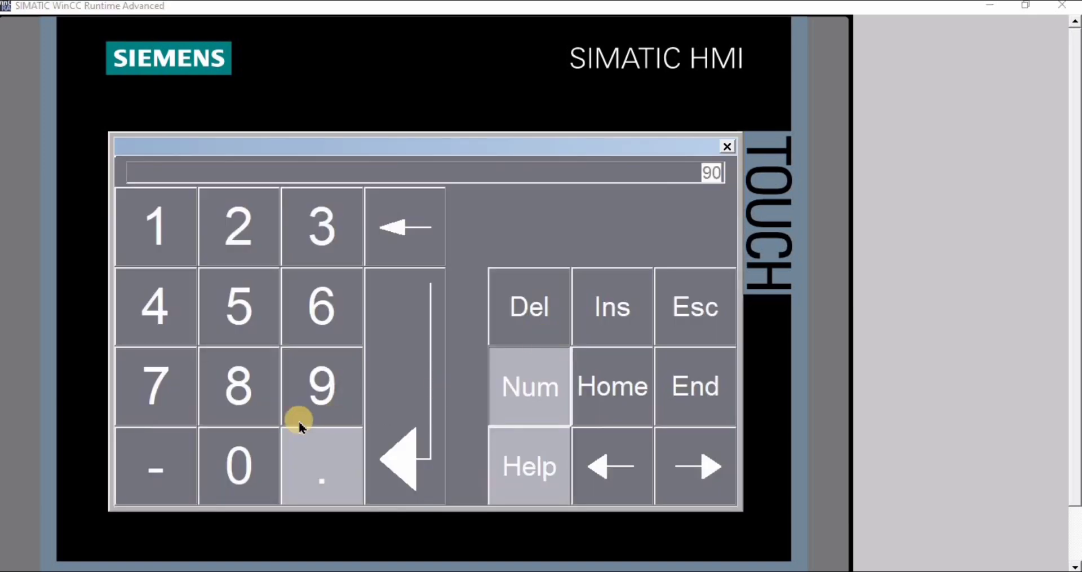
left_click(148, 225)
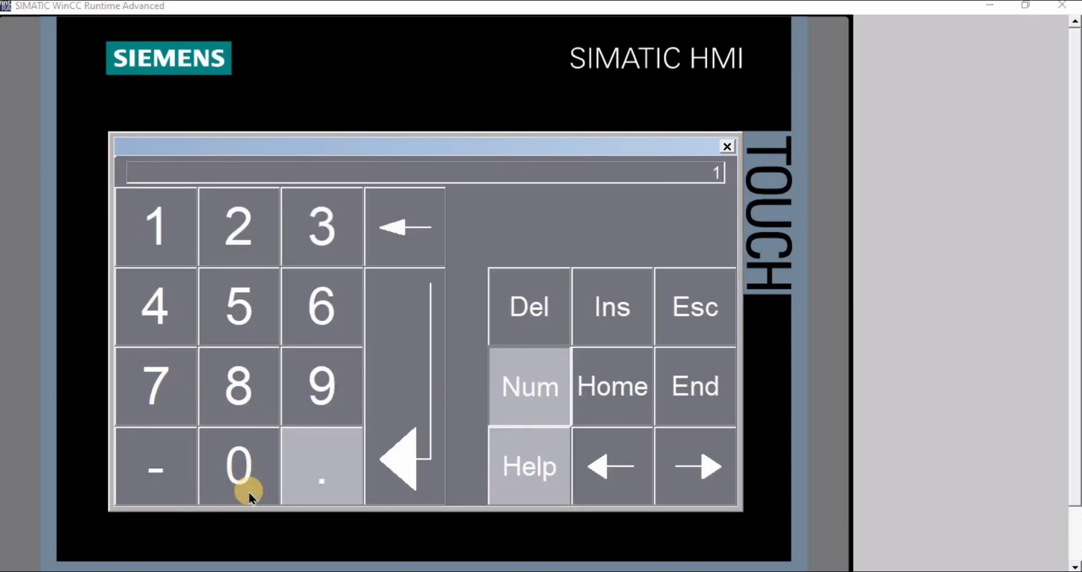
left_click(241, 467)
left_click(241, 467)
left_click(397, 381)
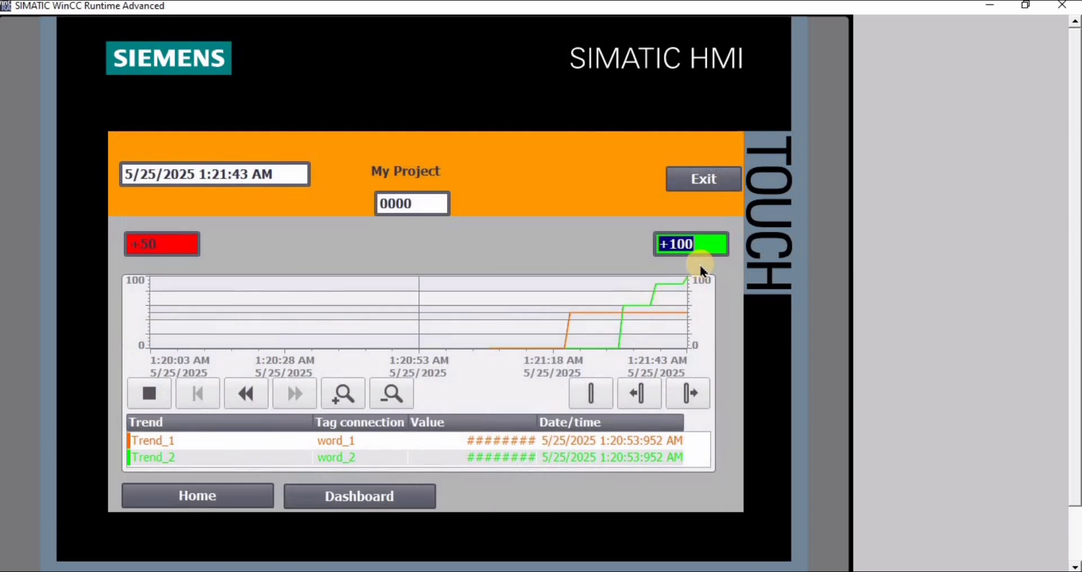
- Raise the red word_1 I/O field in two stages, first to 68 and finally to 90
left_click(177, 243)
left_click(317, 304)
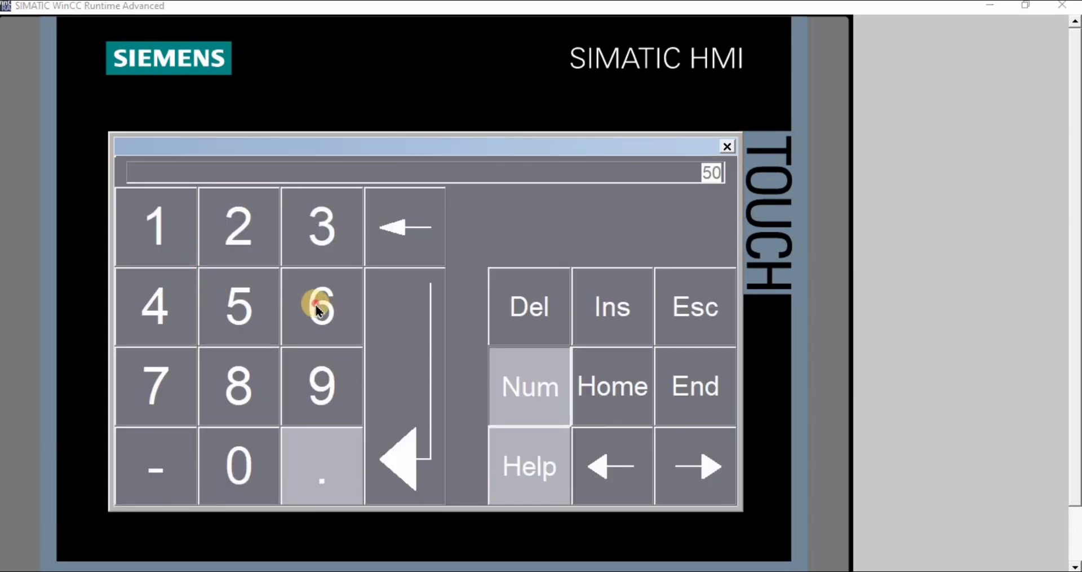
left_click(246, 415)
left_click(395, 389)
left_click(198, 248)
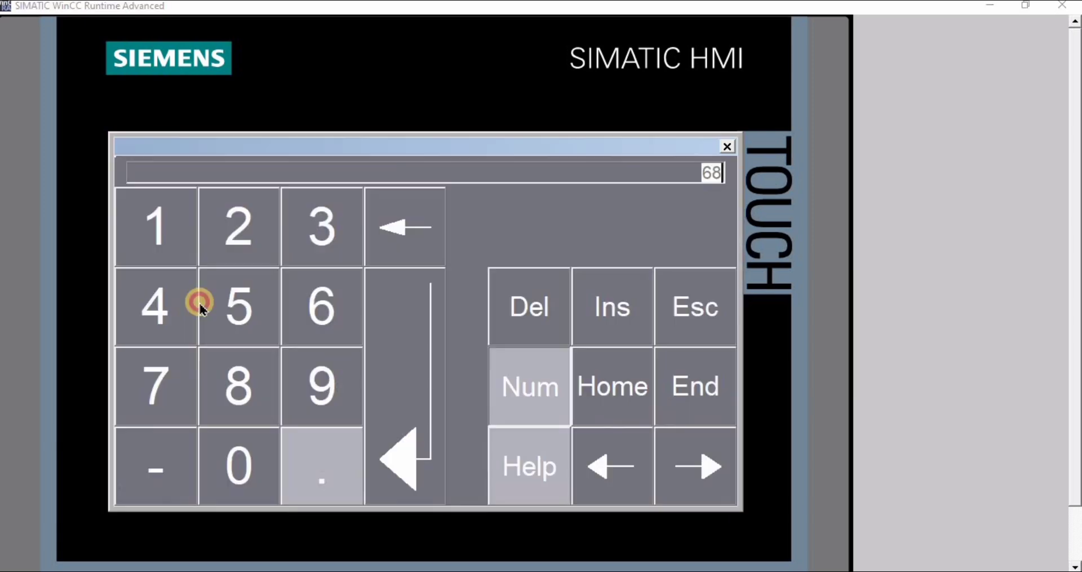
left_click(309, 379)
left_click(278, 436)
left_click(391, 406)
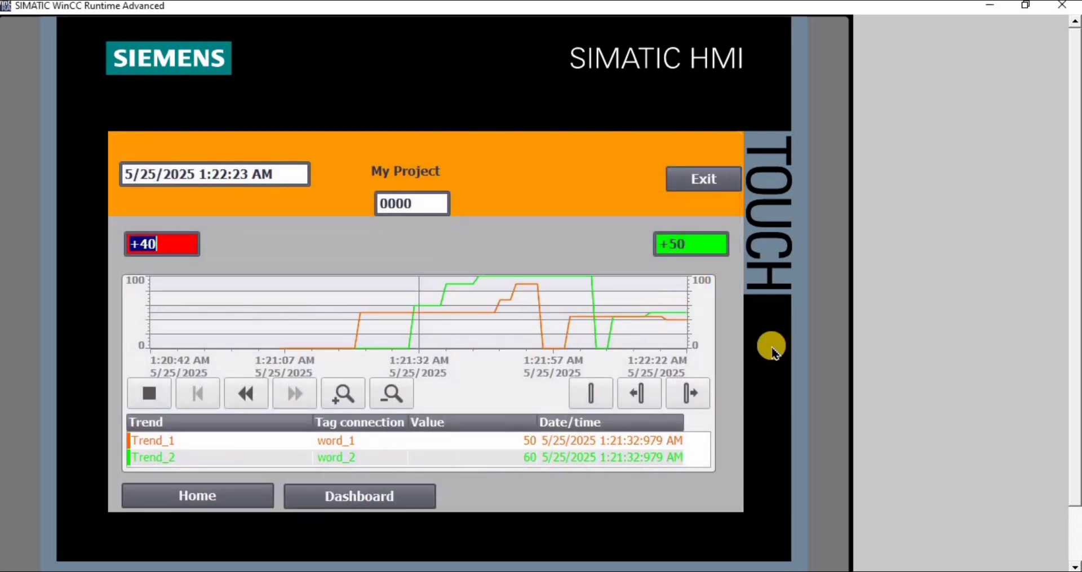
- Stop and restart the trend view, and page its time axis back and forward to check the curve history
left_click(149, 393)
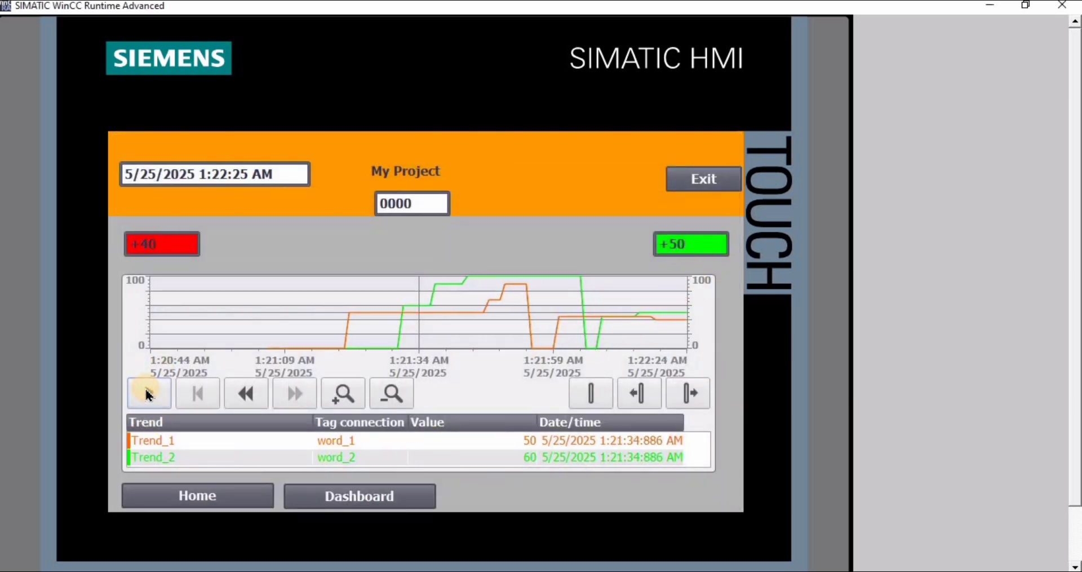
left_click(147, 393)
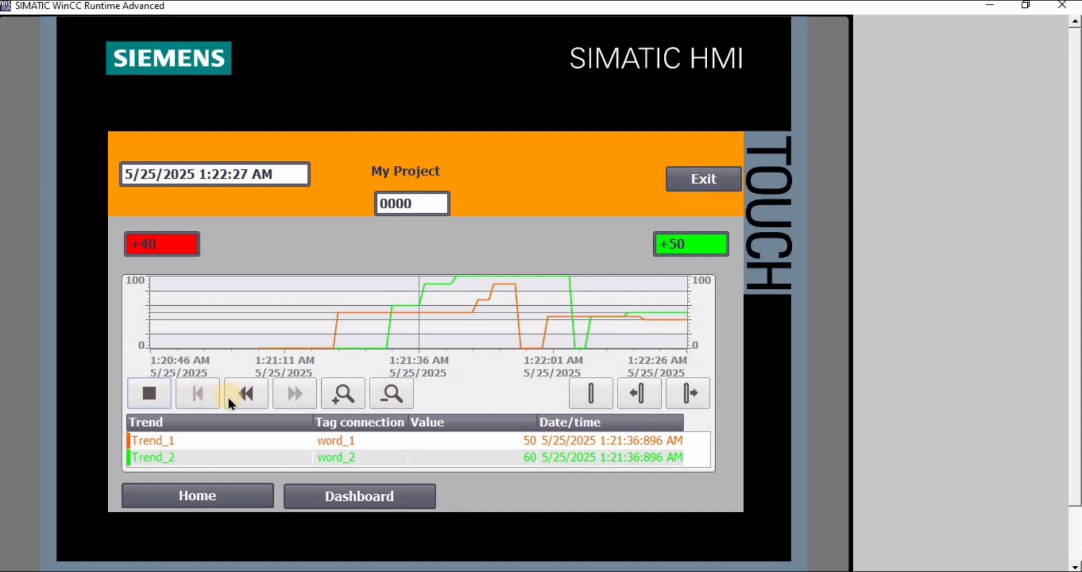
left_click(249, 397)
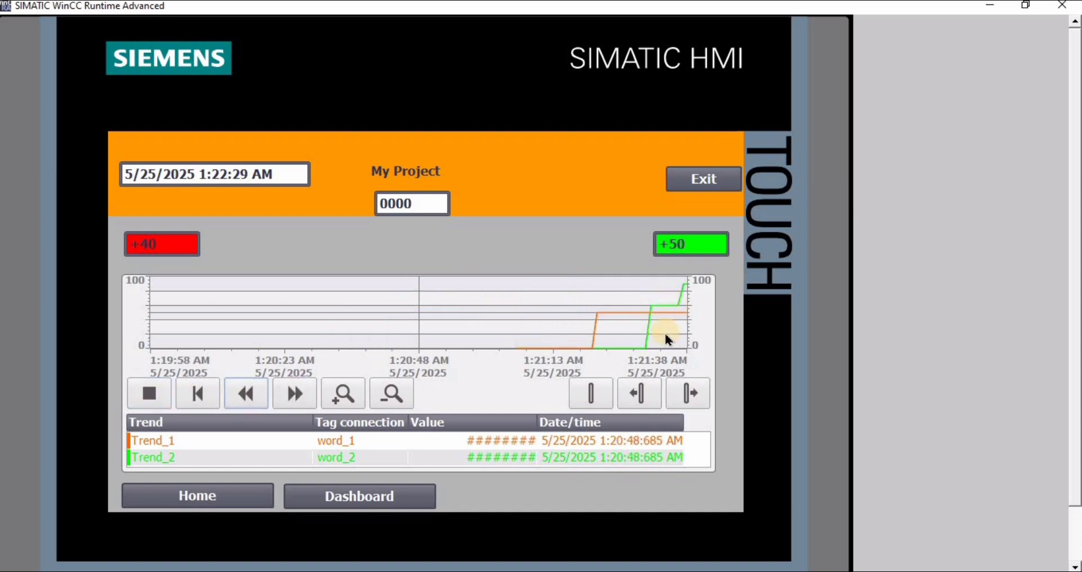
left_click(288, 393)
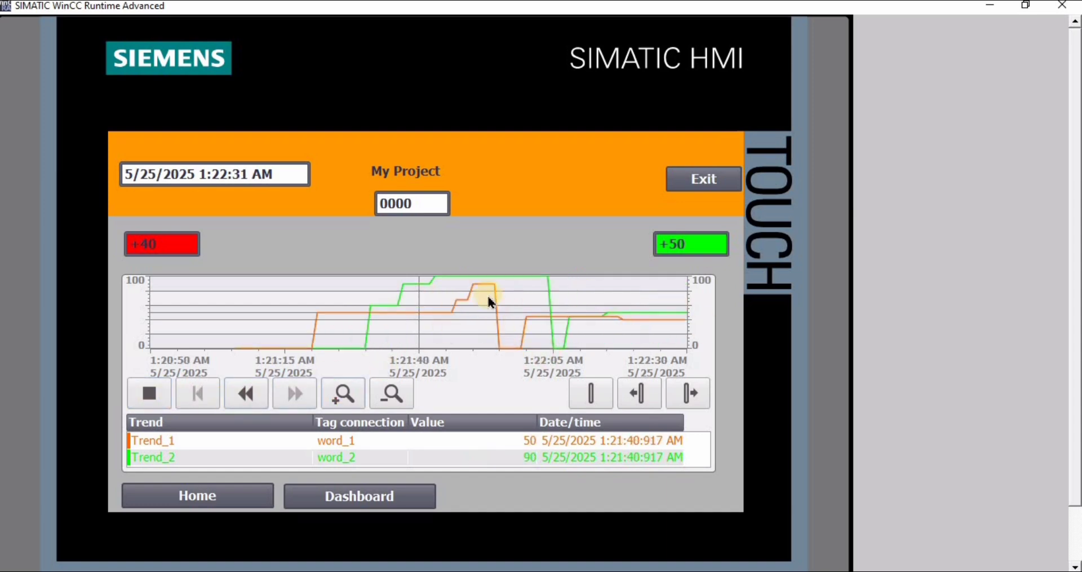
- Test the trend view's time-axis zoom by zooming in once, out twice and in once
left_click(345, 396)
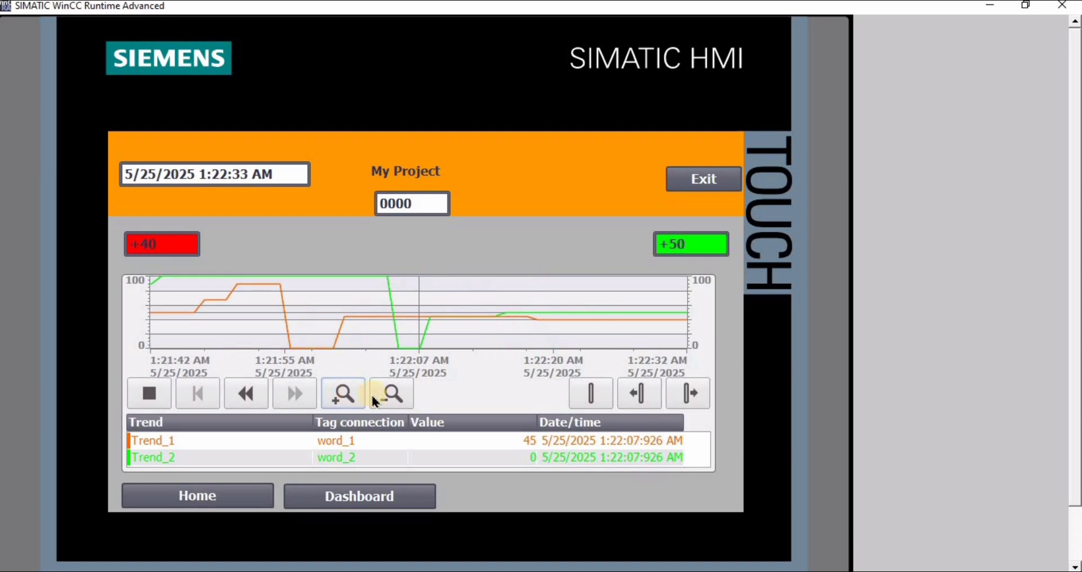
left_click(386, 394)
left_click(387, 395)
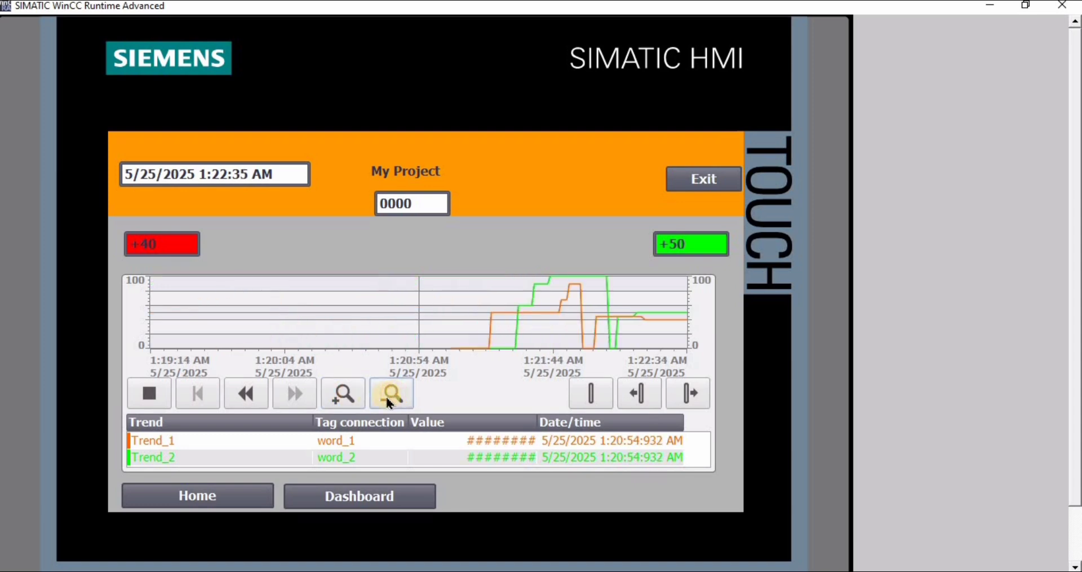
left_click(345, 394)
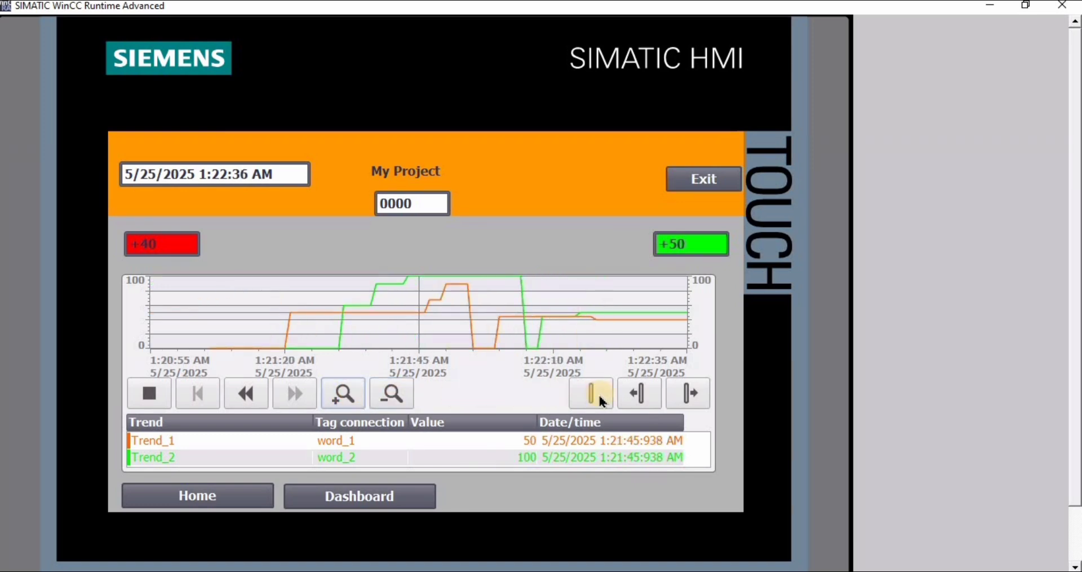